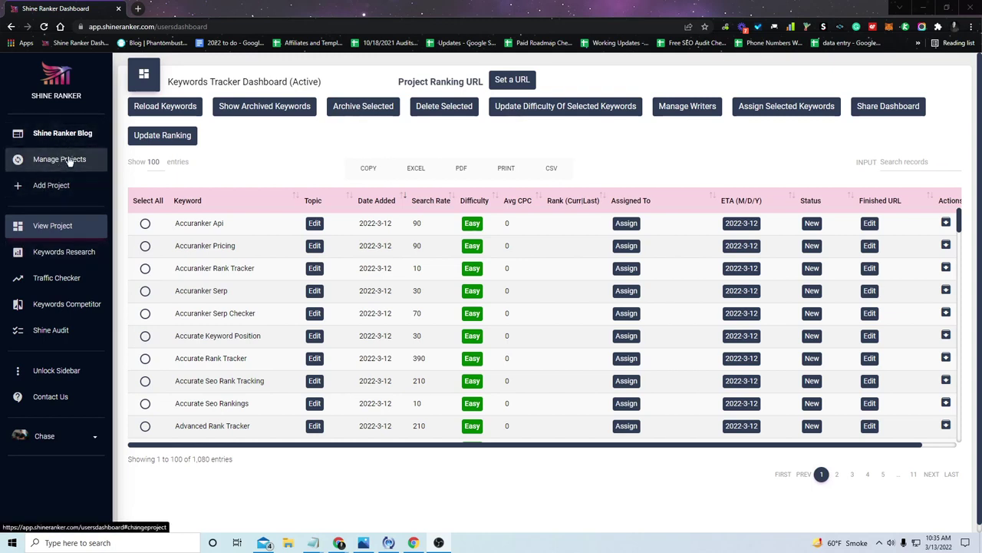
- Choose the Shine Ranker Blog project and look over its keyword table
left_click(69, 159)
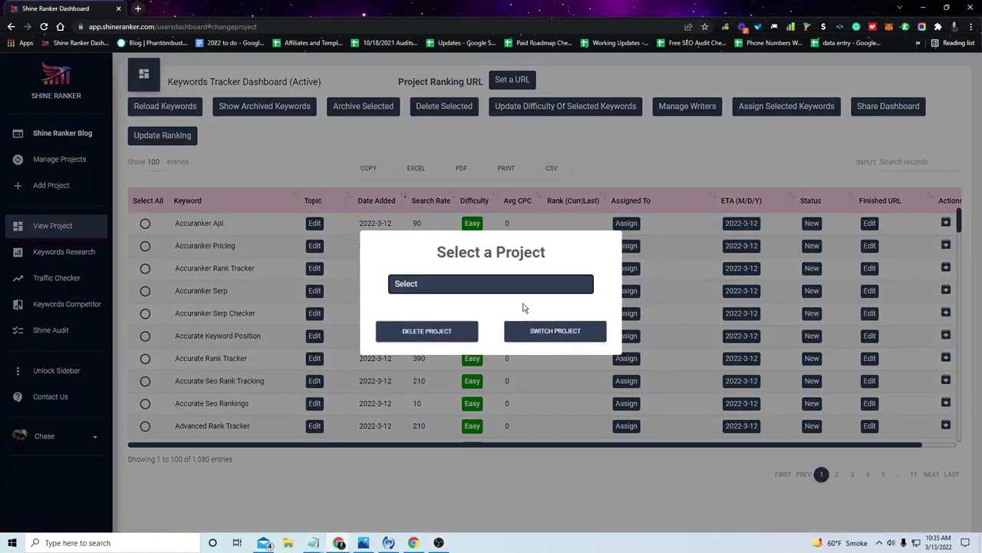
left_click(511, 290)
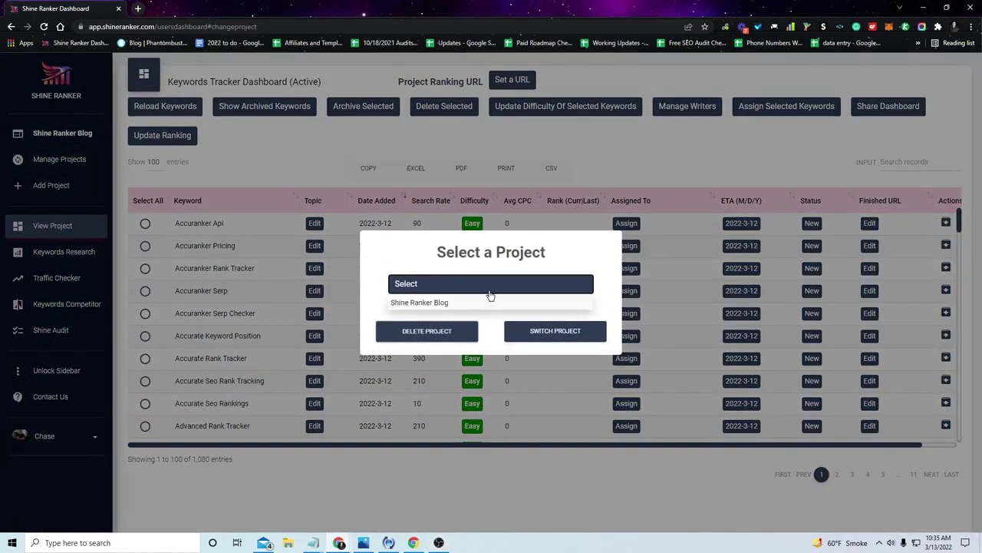
left_click(471, 303)
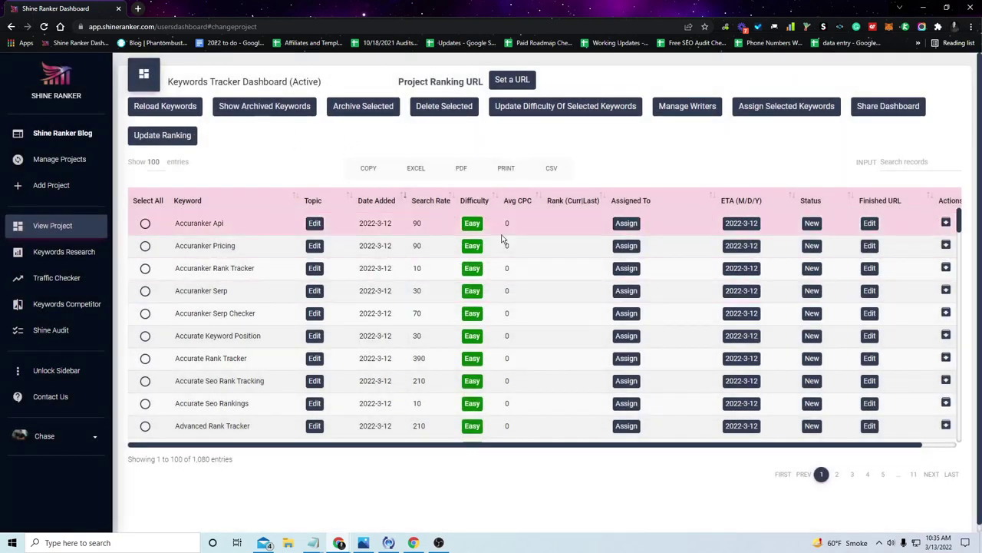
scroll(559, 330, "down", 3)
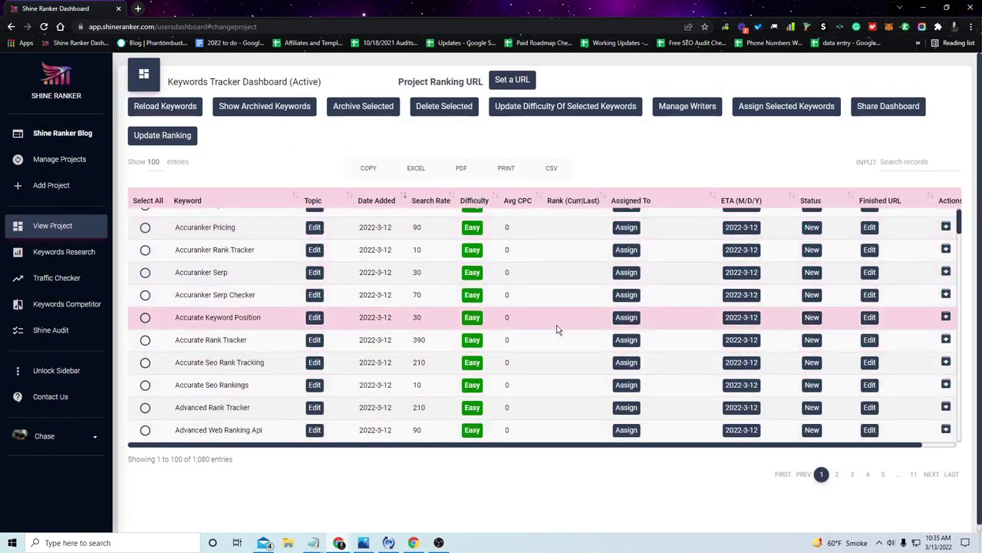
scroll(560, 291, "up", 3)
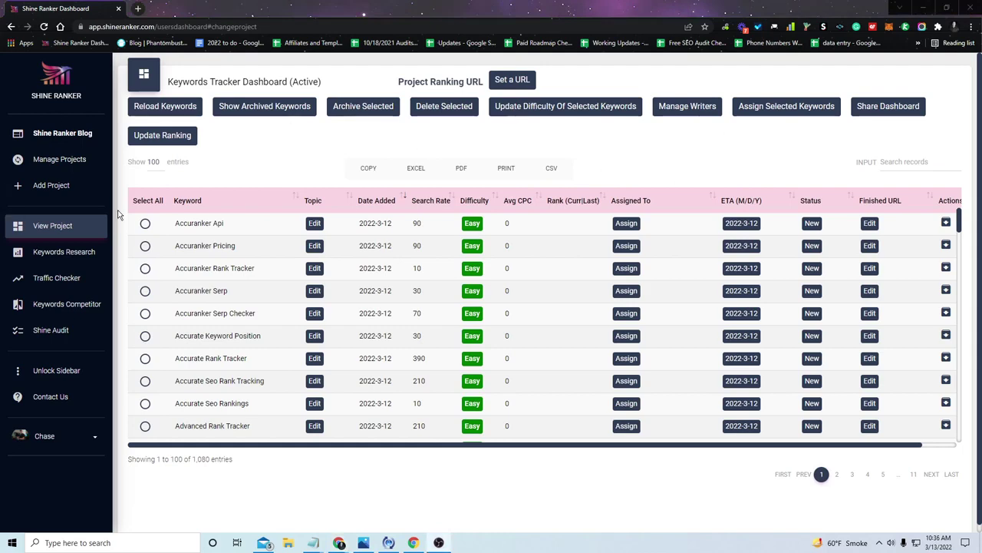
- Start adding a new project, and search Google for "web design castle rock" in a new tab to find its name
left_click(96, 197)
left_click(414, 291)
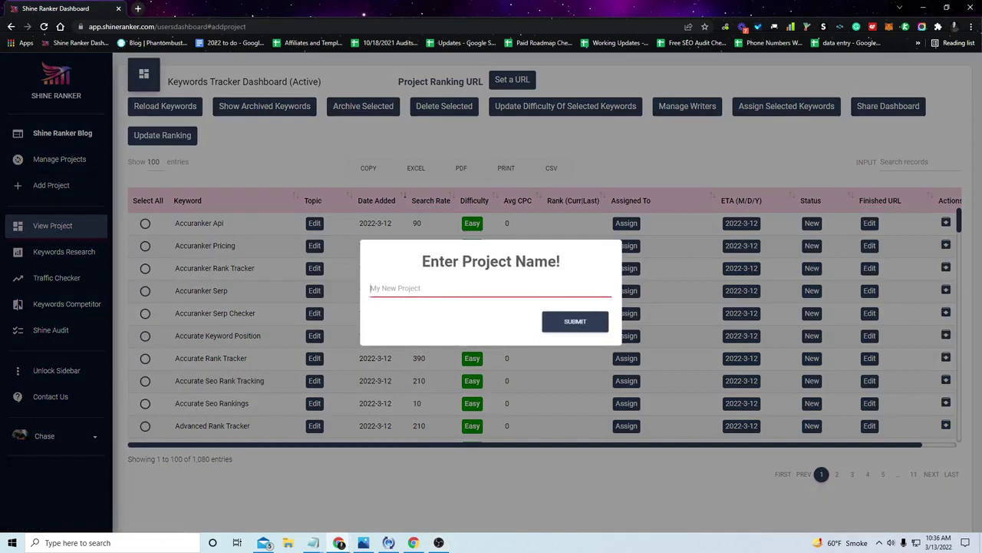
left_click(525, 286)
left_click(138, 8)
type("we")
type("b desi")
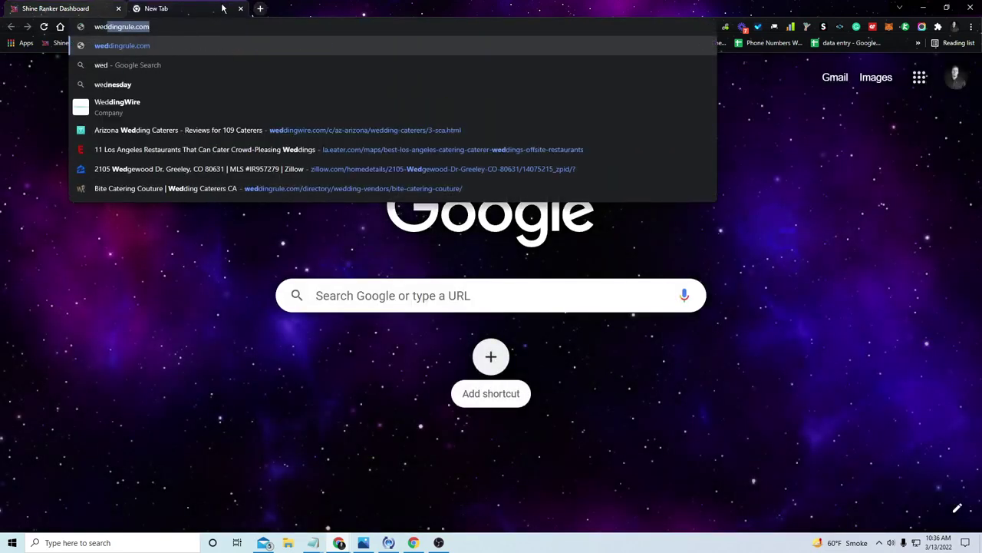
type("gn castle rock")
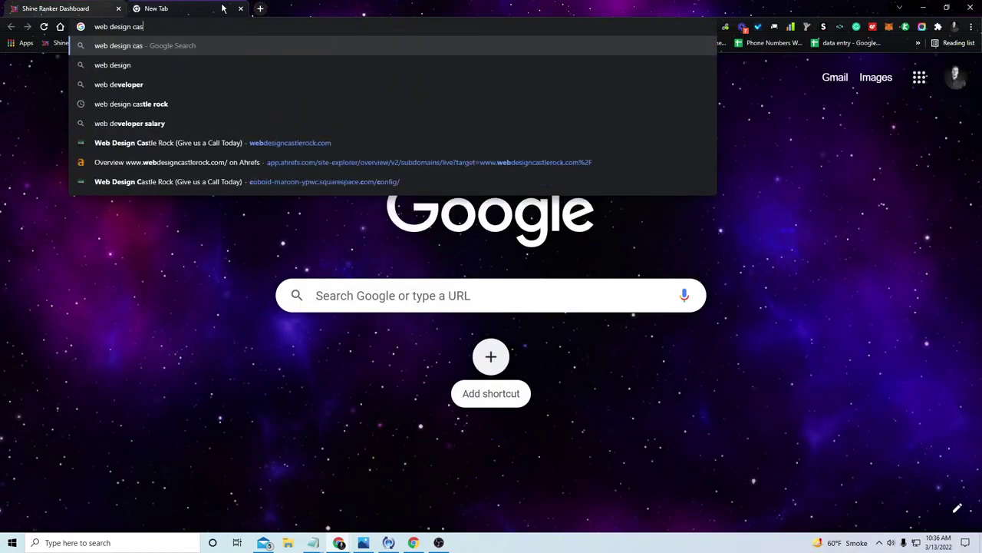
key("Return")
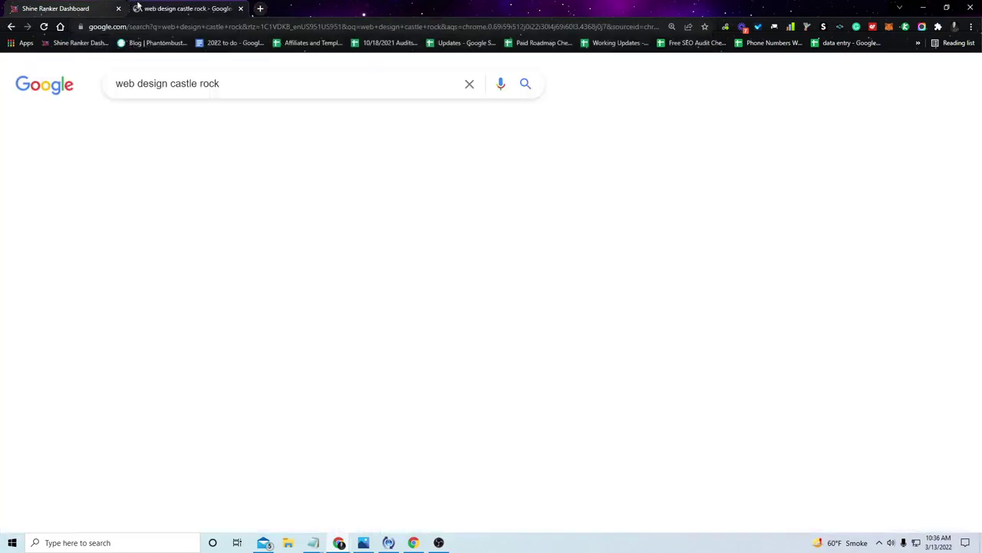
scroll(328, 230, "down", 5)
scroll(329, 230, "down", 1)
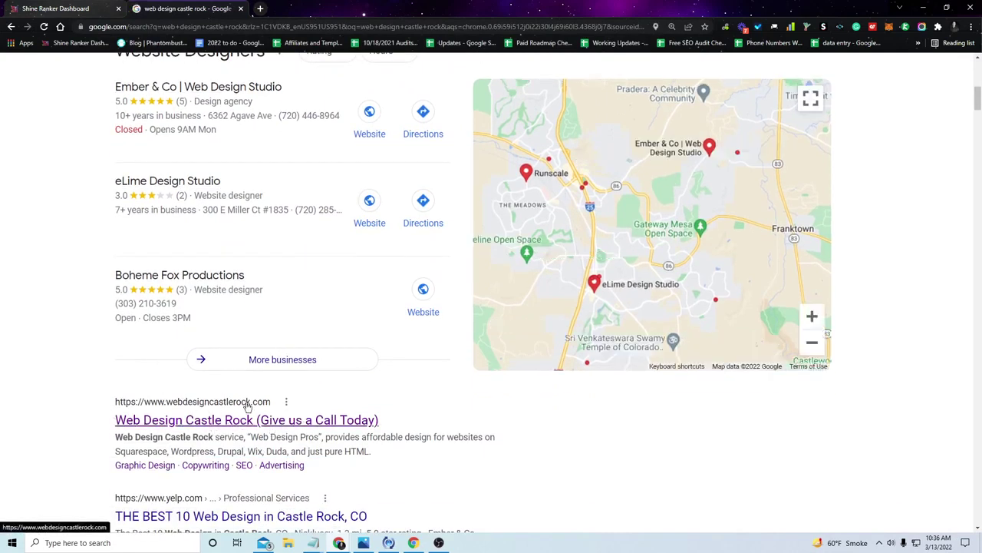
- Copy "Web Design Castle Rock" from the webdesigncastlerock.com result title and submit it as the new project's name
left_click_drag(91, 420, 254, 420)
key("ctrl+c")
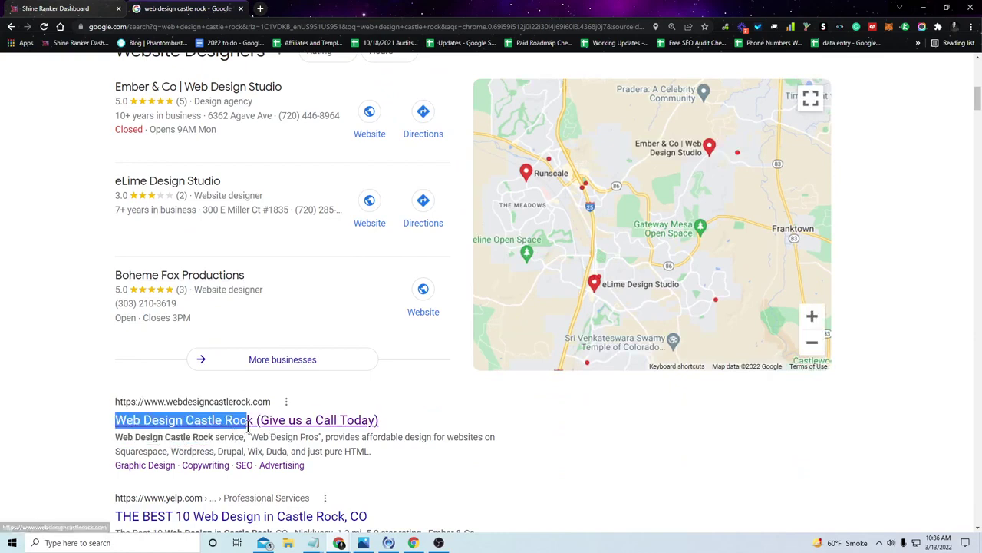
key("ctrl+1")
key("ctrl+v")
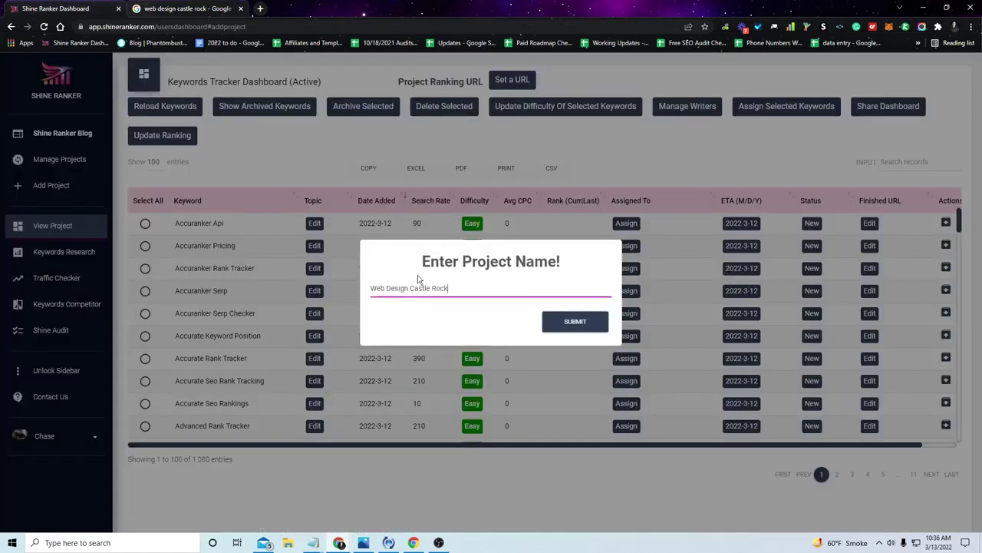
left_click(577, 322)
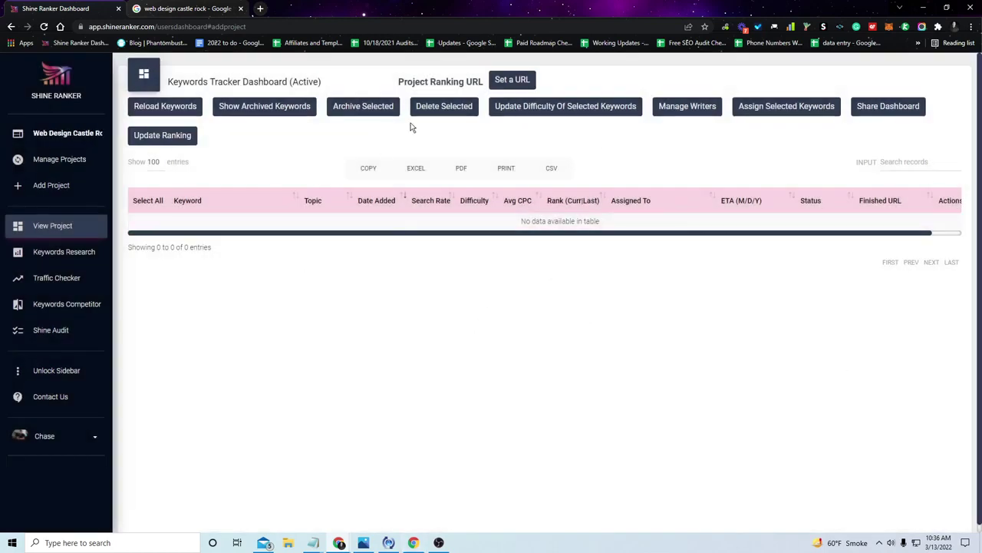
- Switch to the Shine Ranker Blog project and look through its tracked keywords
left_click(89, 168)
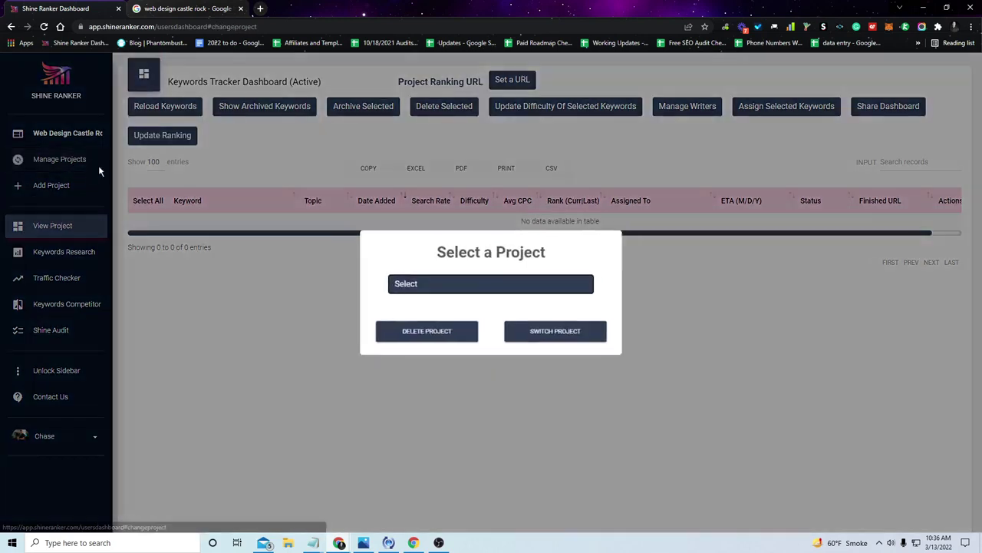
left_click(461, 284)
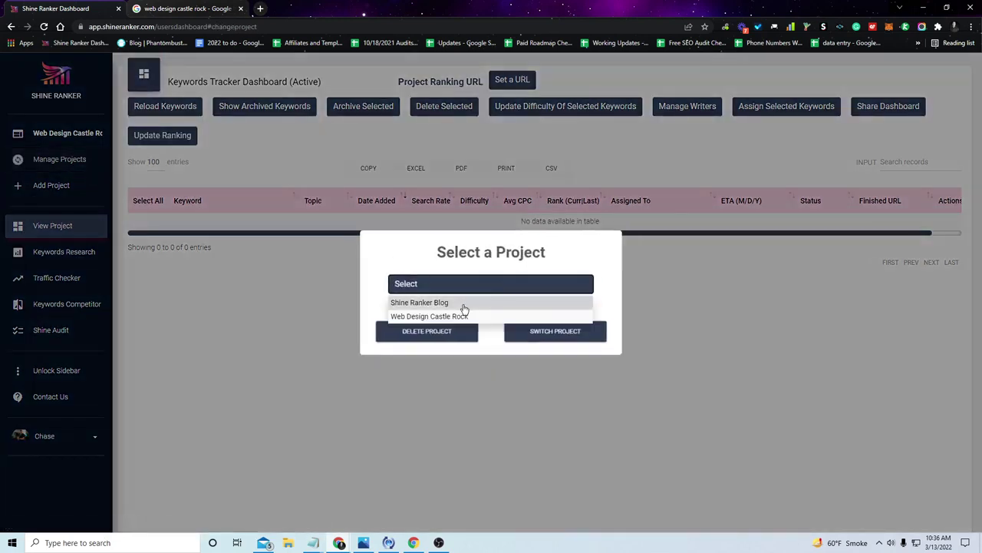
left_click(478, 304)
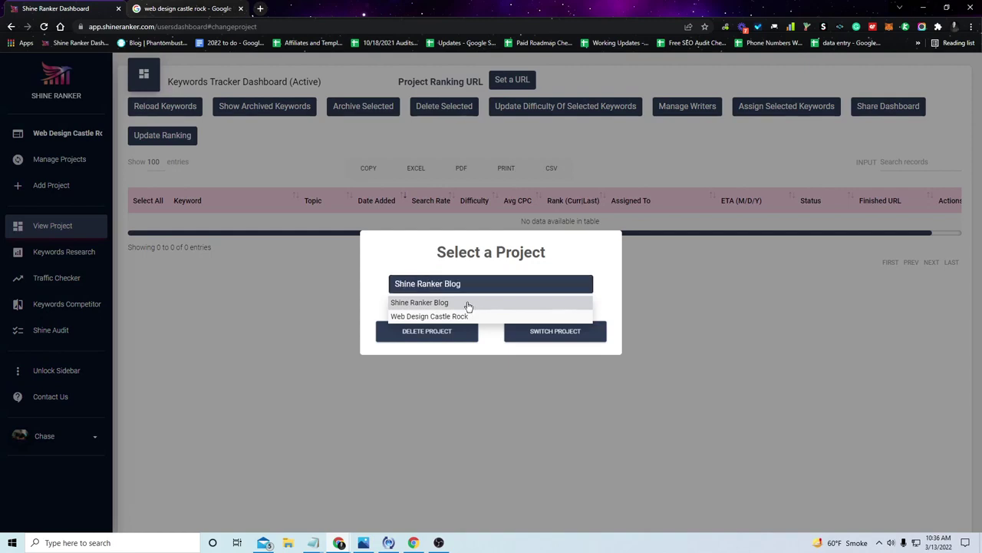
left_click(549, 337)
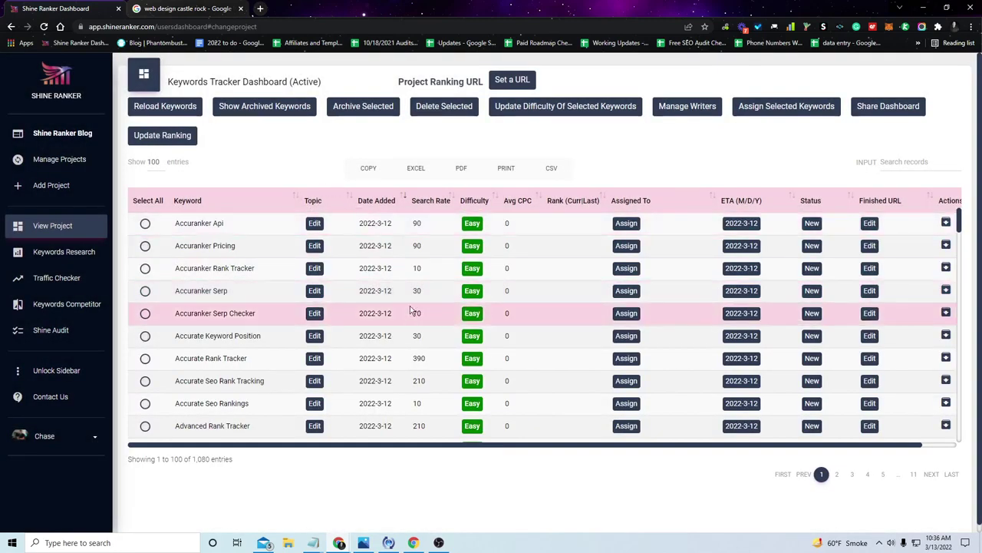
scroll(422, 314, "down", 10)
scroll(461, 261, "up", 10)
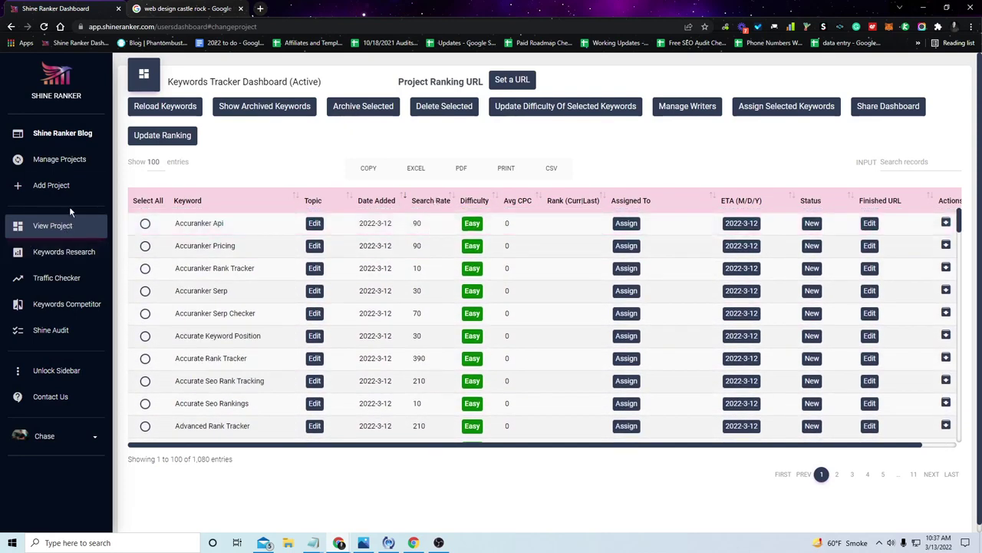
- Switch the active project to Web Design Castle Rock
left_click(73, 159)
left_click(392, 291)
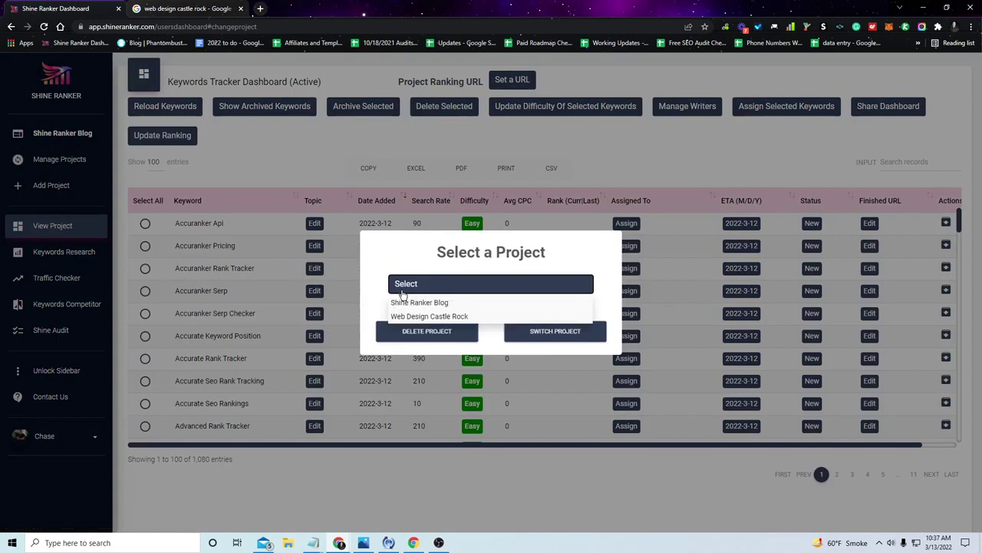
left_click(369, 285)
left_click(414, 290)
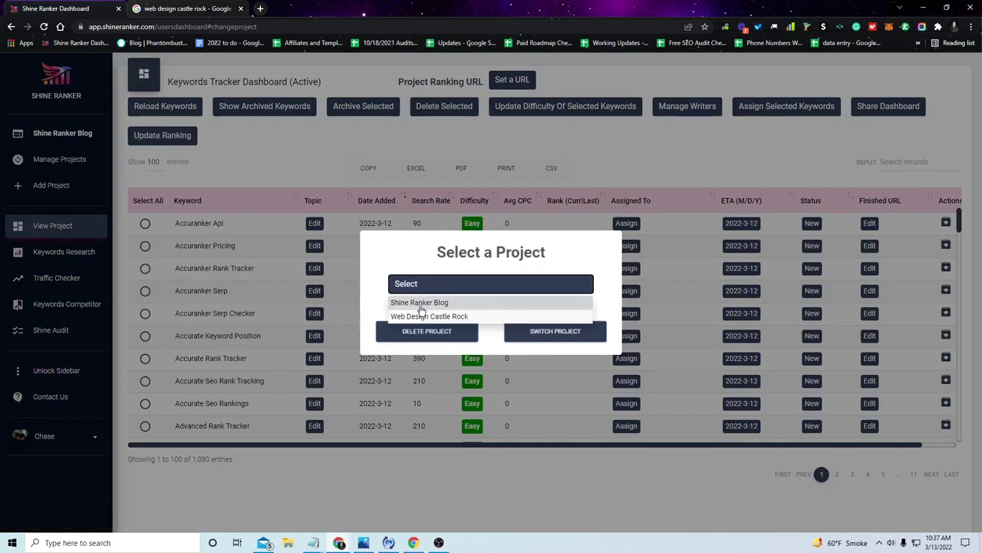
left_click(418, 317)
left_click(534, 333)
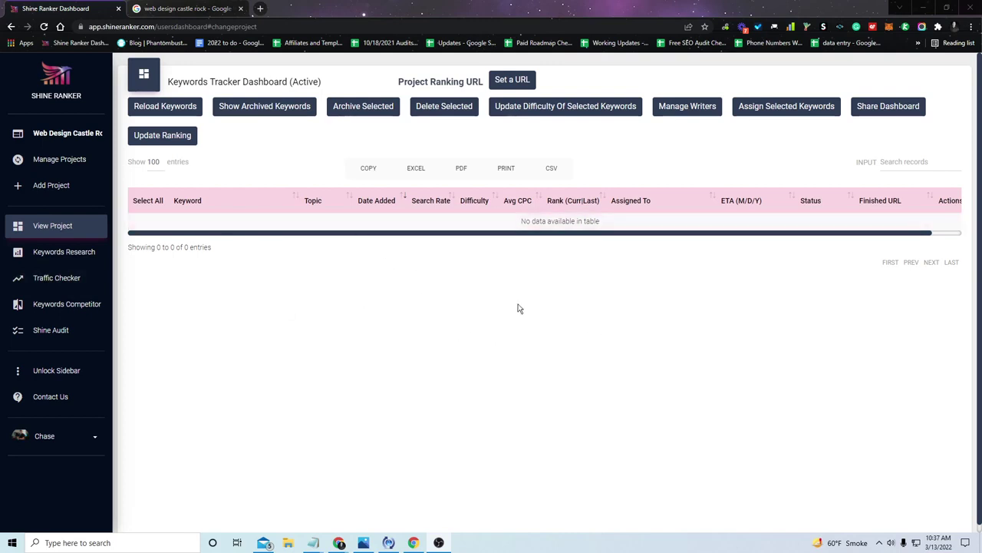
- Open the keyword topic entry form in Keywords Research
left_click(34, 251)
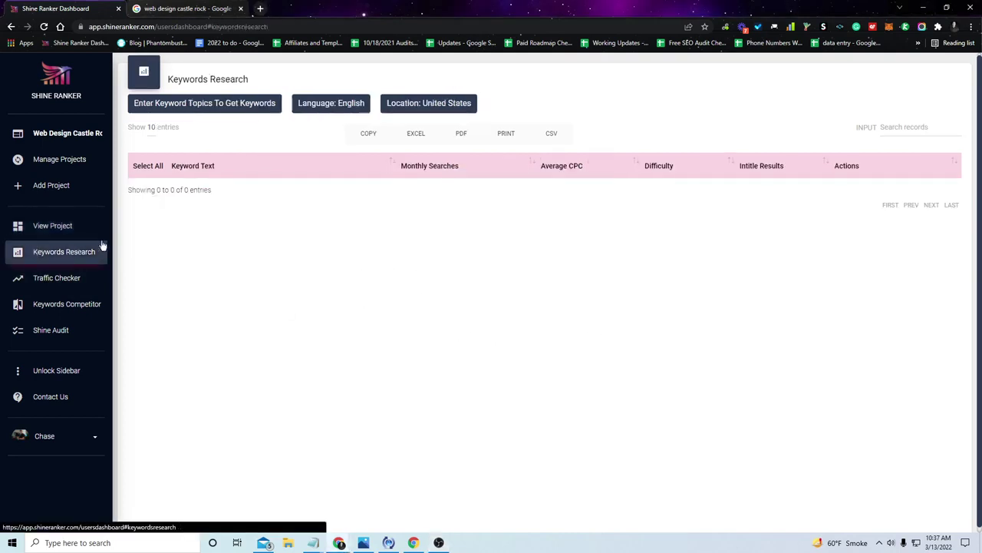
left_click(220, 113)
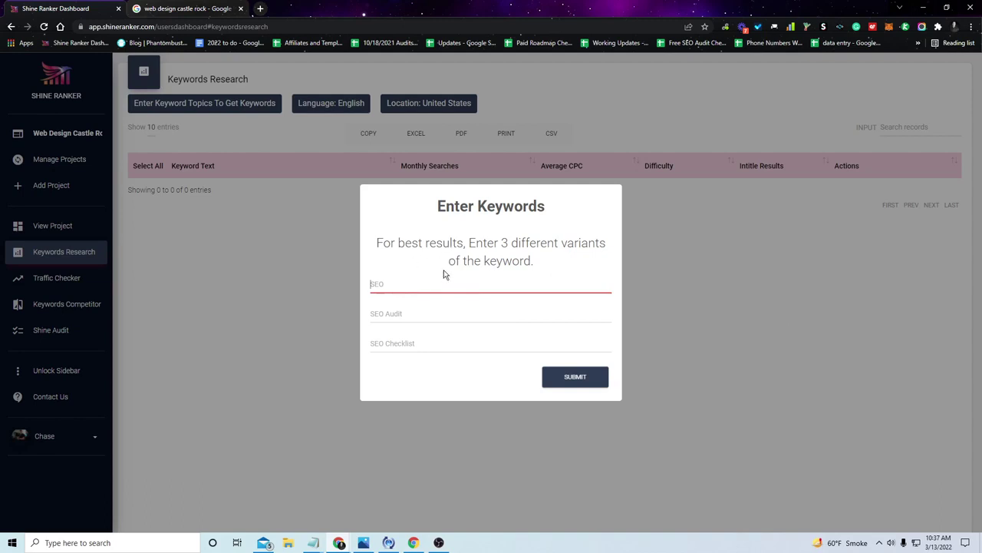
type("seo")
left_click(410, 317)
type("se")
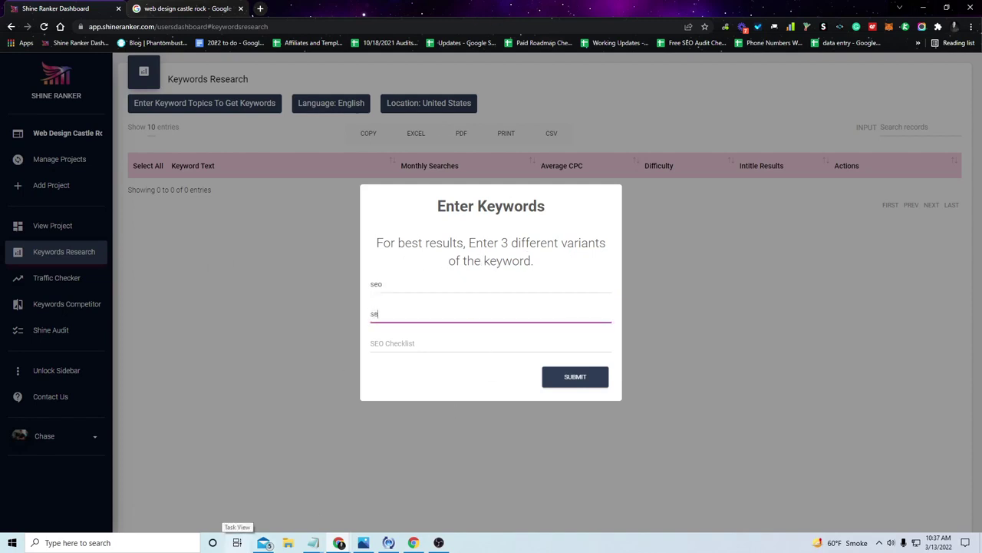
type("o ranker")
key("Tab")
type("se")
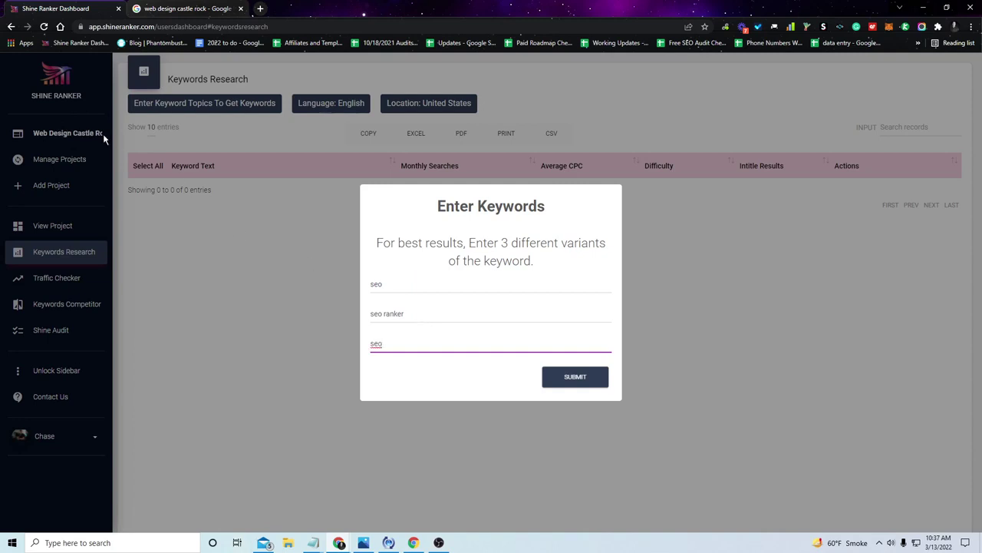
- Set the first two keyword variants to "web design castle rock" and "web design colorado"
key("shift+Tab")
key("shift+Tab")
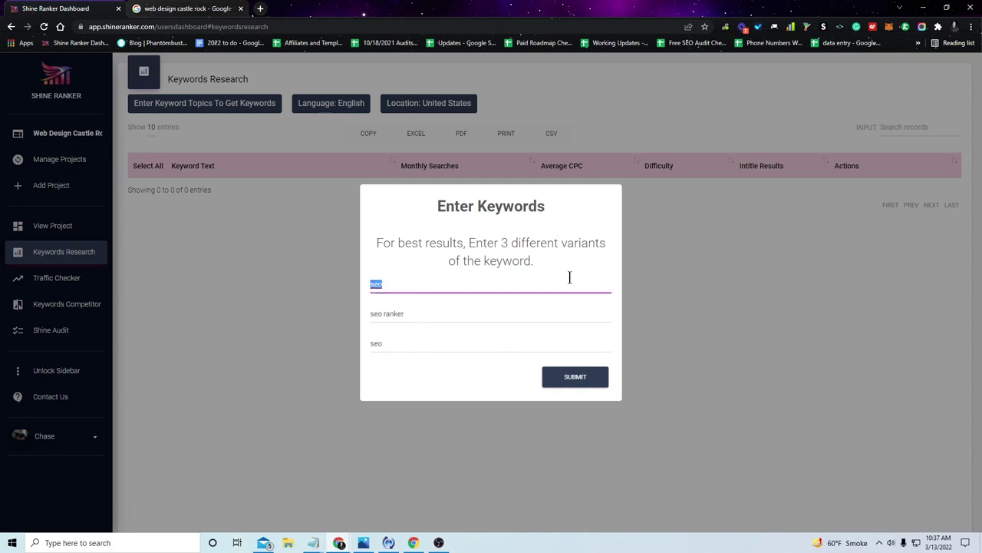
type("web design castle rock")
key("Tab")
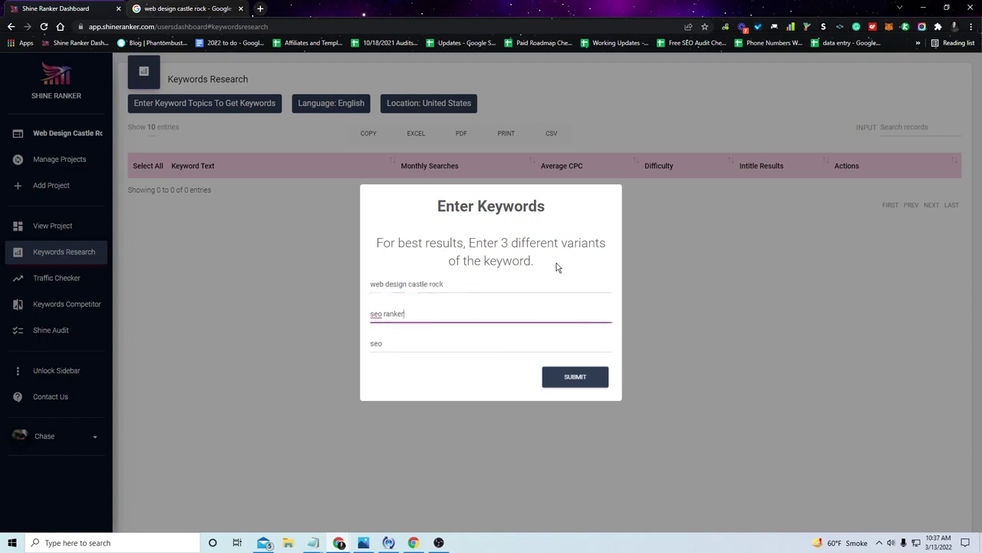
key("ctrl+a")
type("web design colorado")
- Set the third keyword variant to "seo castle rock" and submit the keyword research
key("Tab")
key("ctrl+a")
key("BackSpace")
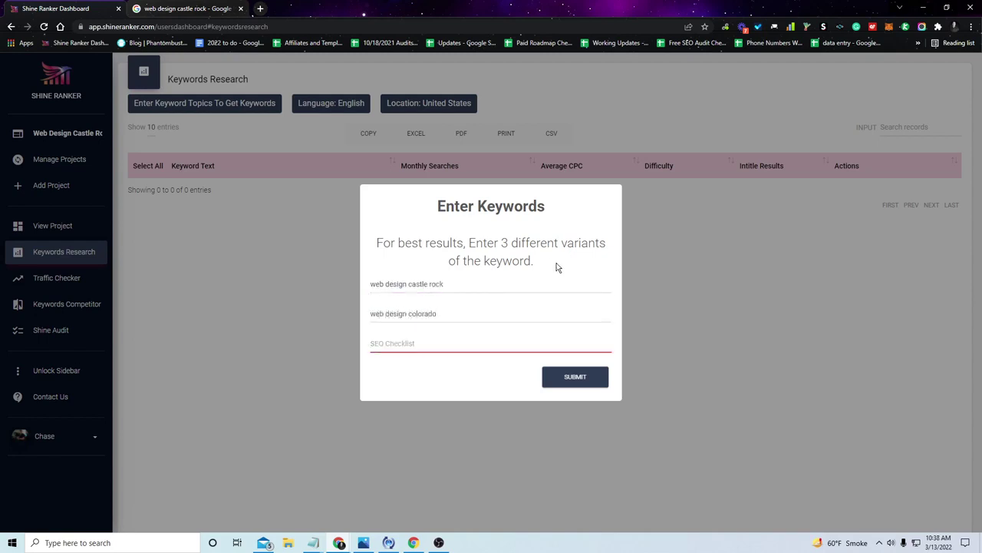
type("we b")
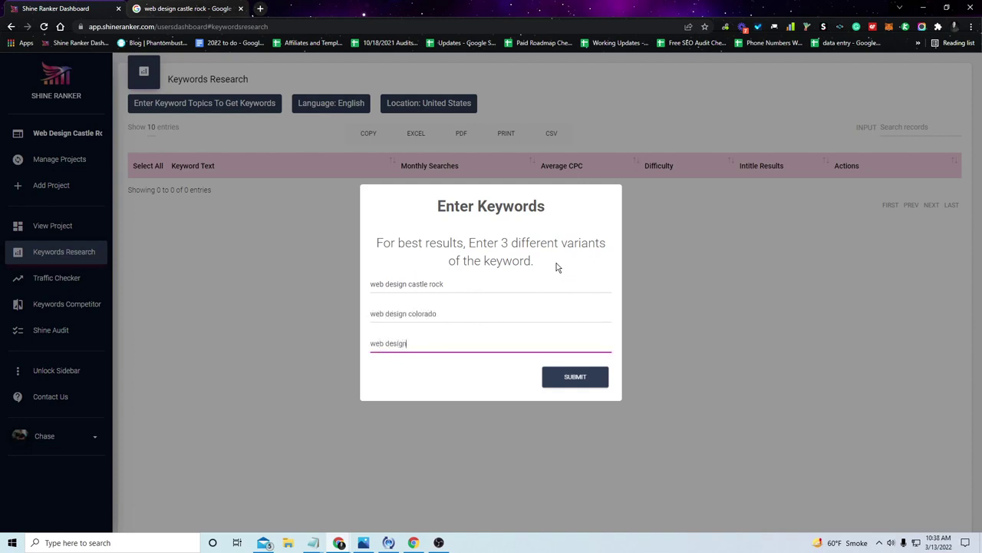
key("ctrl+a")
type("seo")
left_click(555, 378)
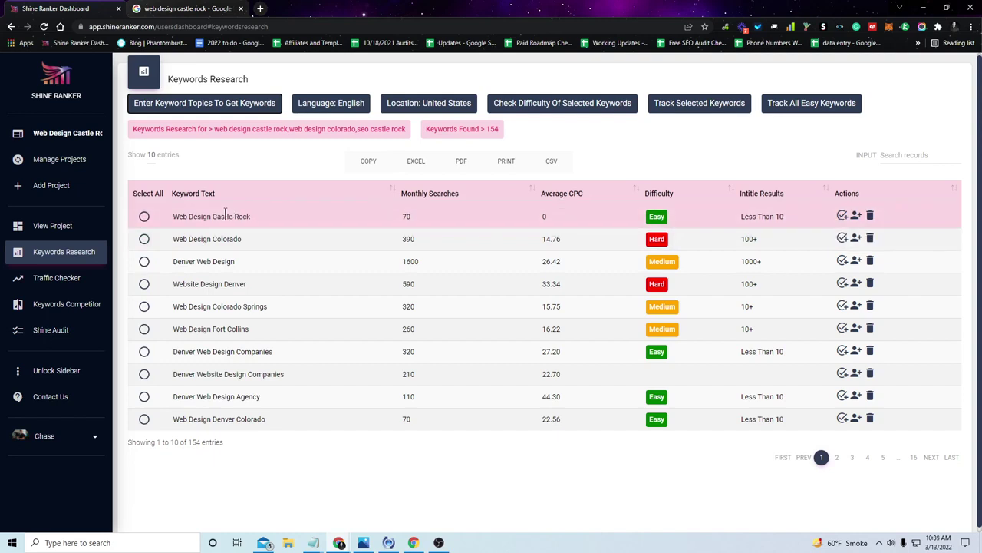
- Track the keyword Web Design Castle Rock from the research results and view it in the project's keyword tracker
left_click(841, 216)
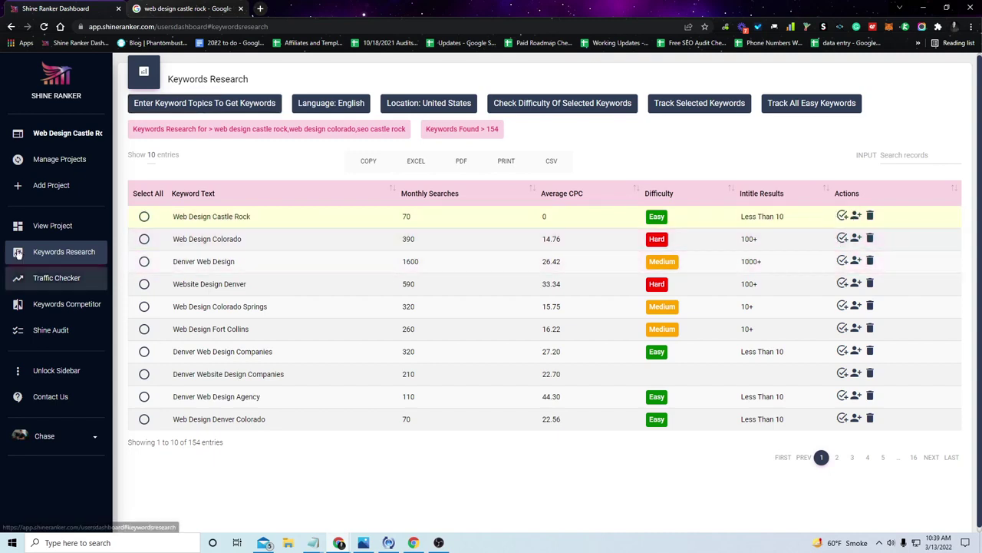
left_click(47, 233)
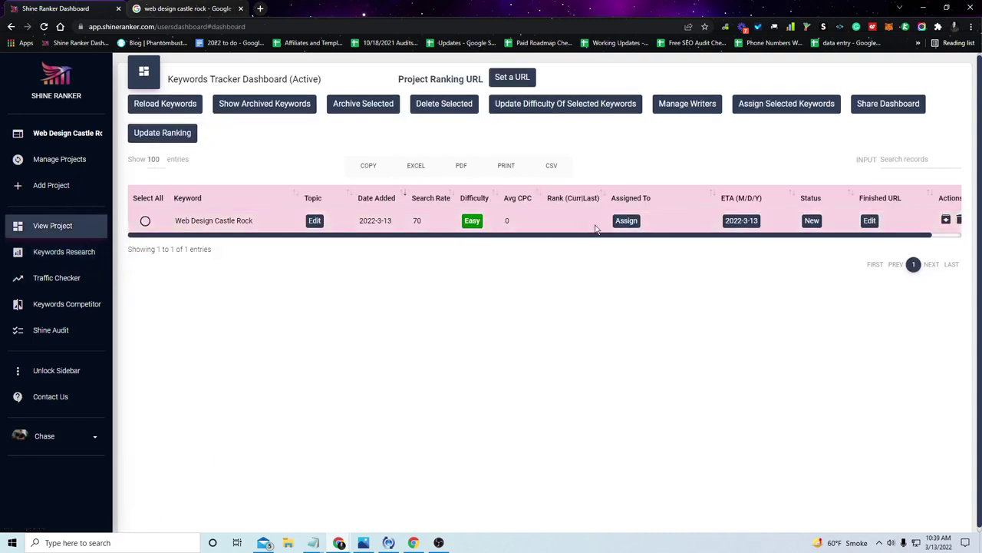
- Delete the tracked Web Design Castle Rock keyword from the project and return to the keyword research results
left_click(145, 222)
left_click(461, 113)
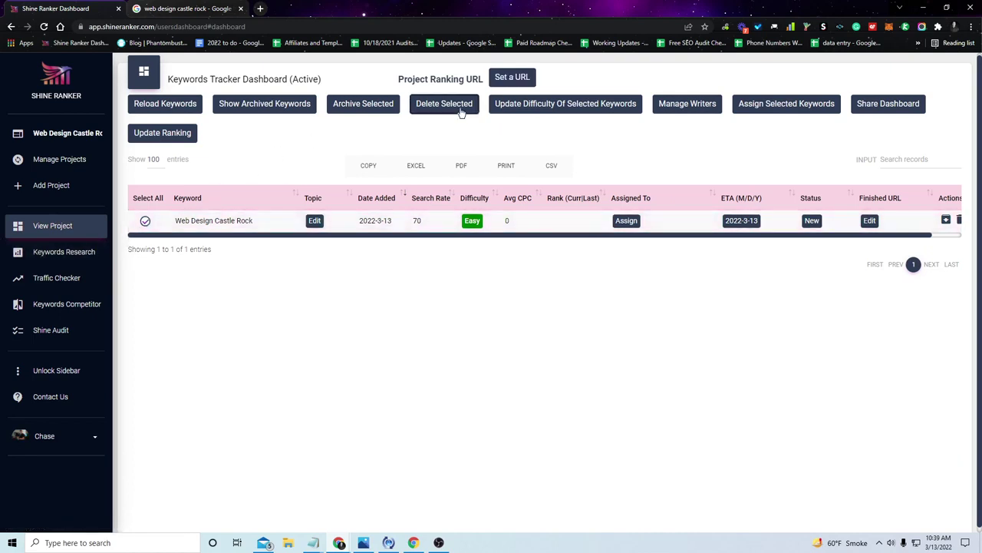
left_click(458, 359)
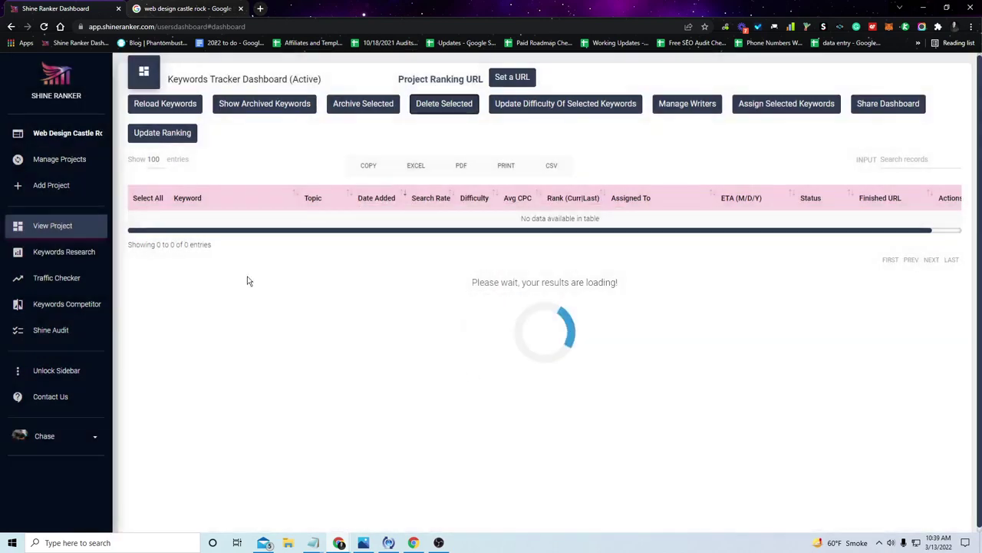
left_click(99, 259)
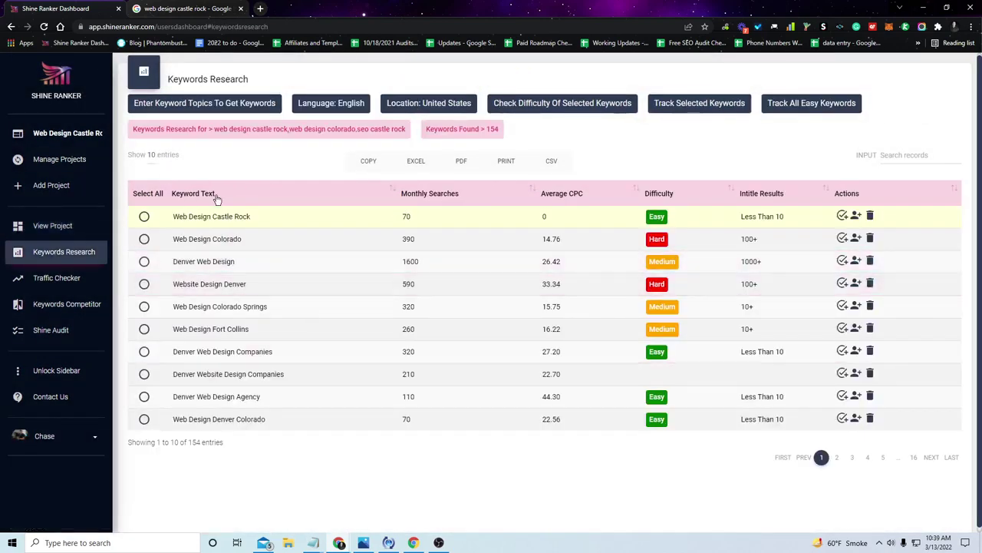
- Look over the keyword entry form and the language and location options of the keyword research
left_click_drag(170, 218, 267, 221)
left_click(298, 217)
left_click(230, 107)
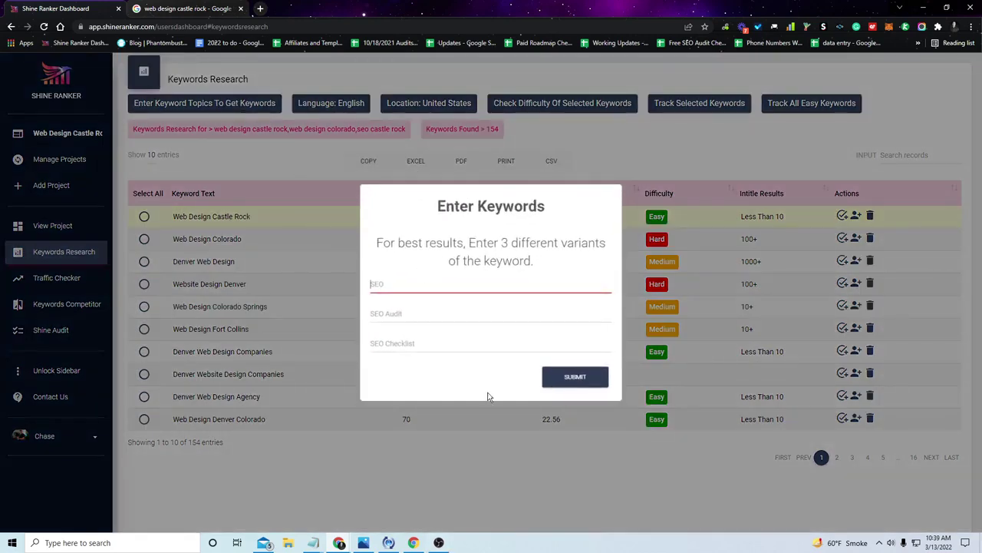
left_click(248, 304)
left_click(338, 103)
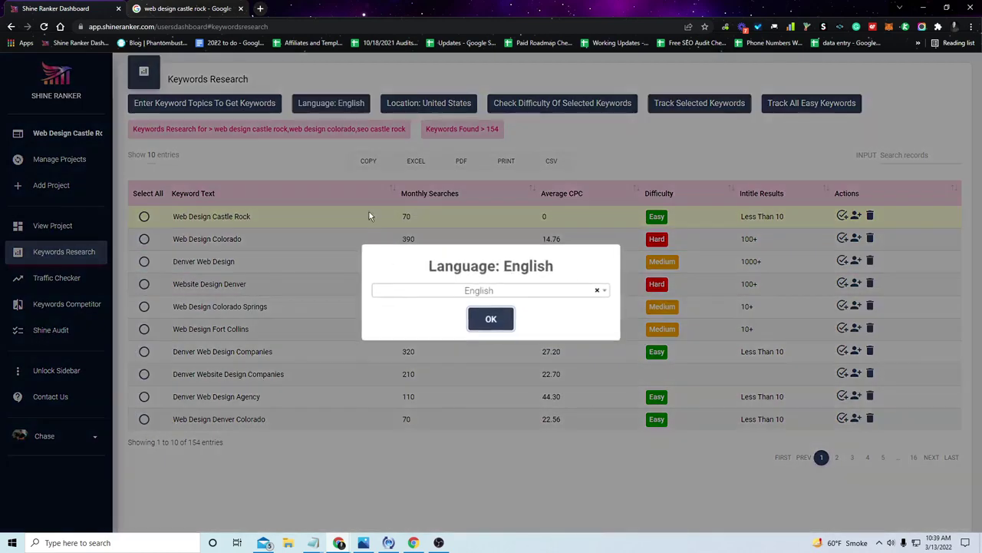
left_click(442, 295)
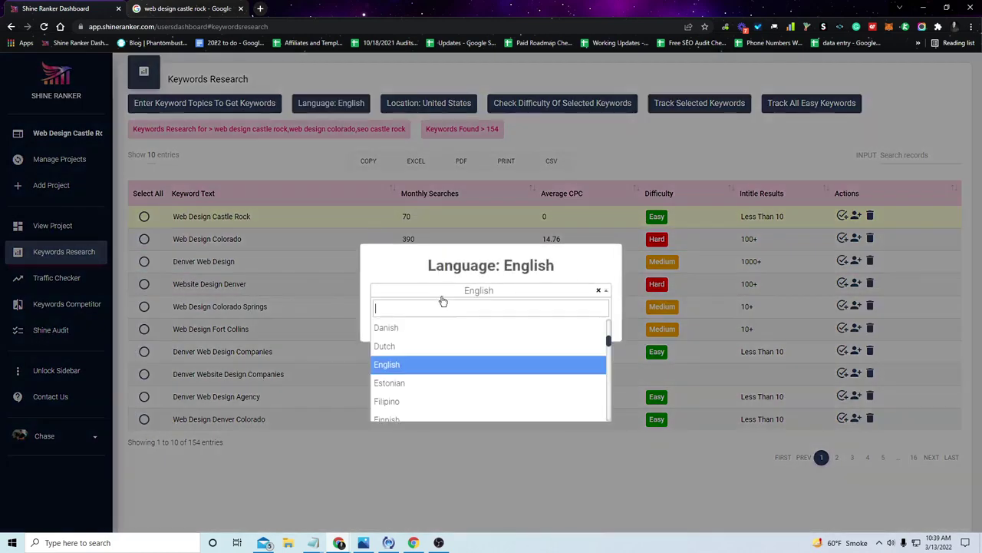
left_click(406, 180)
left_click(415, 107)
left_click(511, 292)
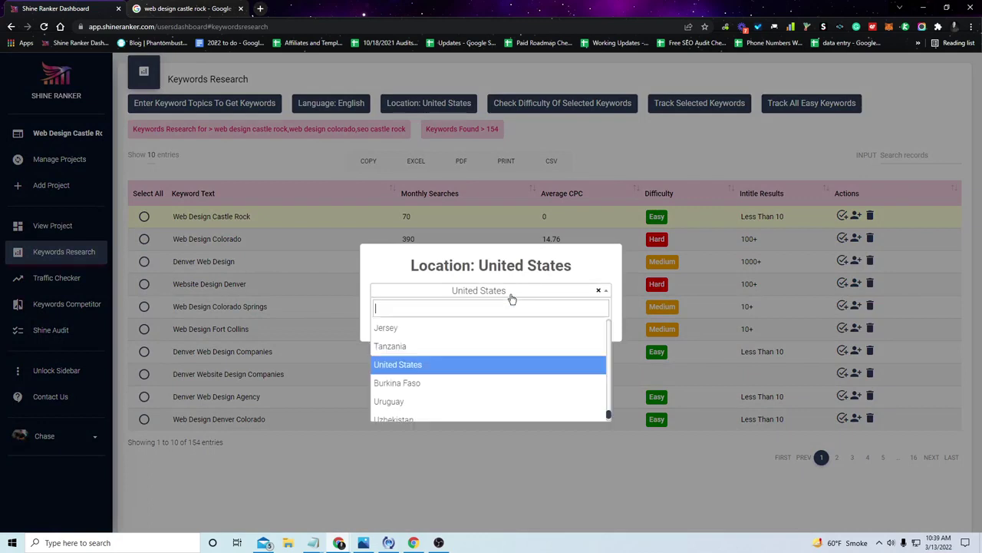
left_click(474, 263)
left_click(320, 245)
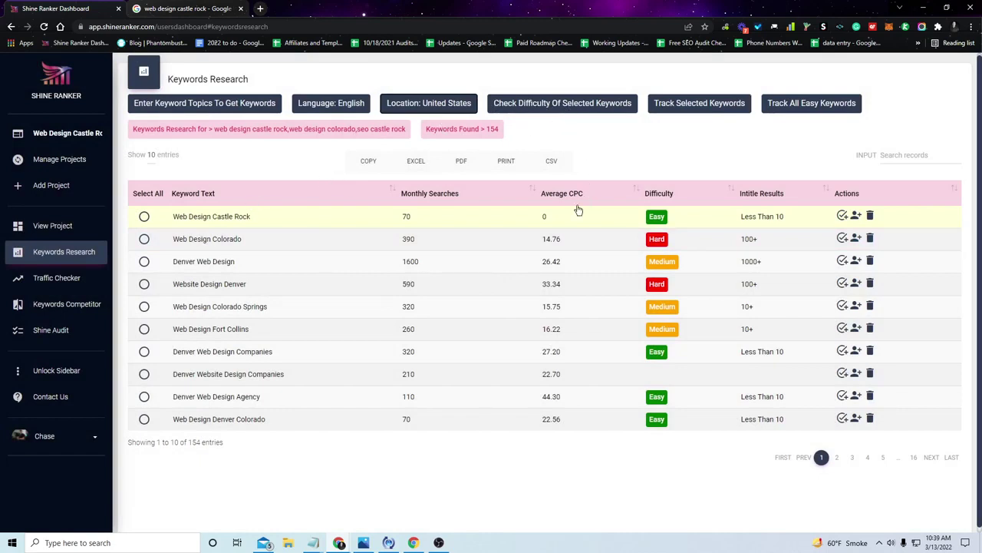
- Check the difficulty of Denver Website Design Companies and of all ten keywords on the first results page
left_click(146, 376)
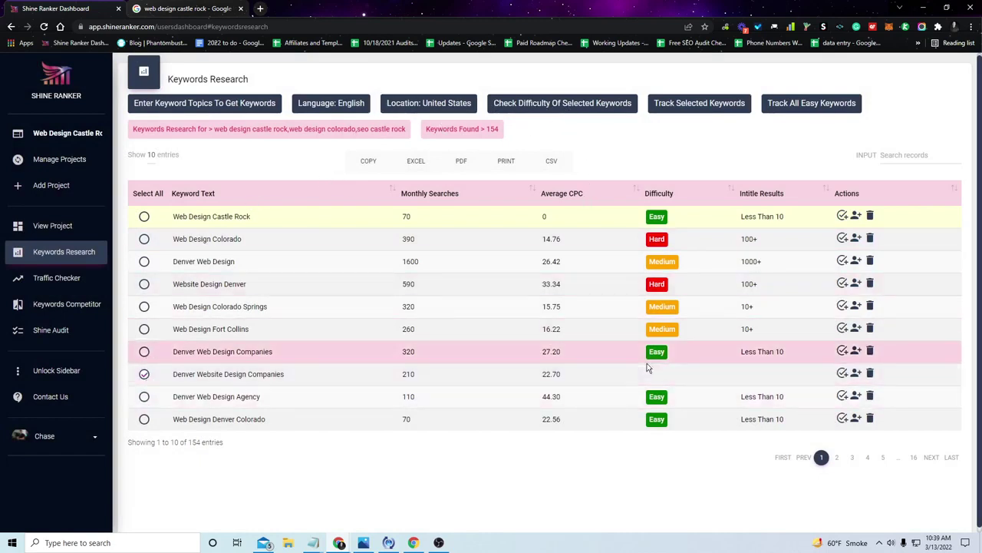
left_click(589, 112)
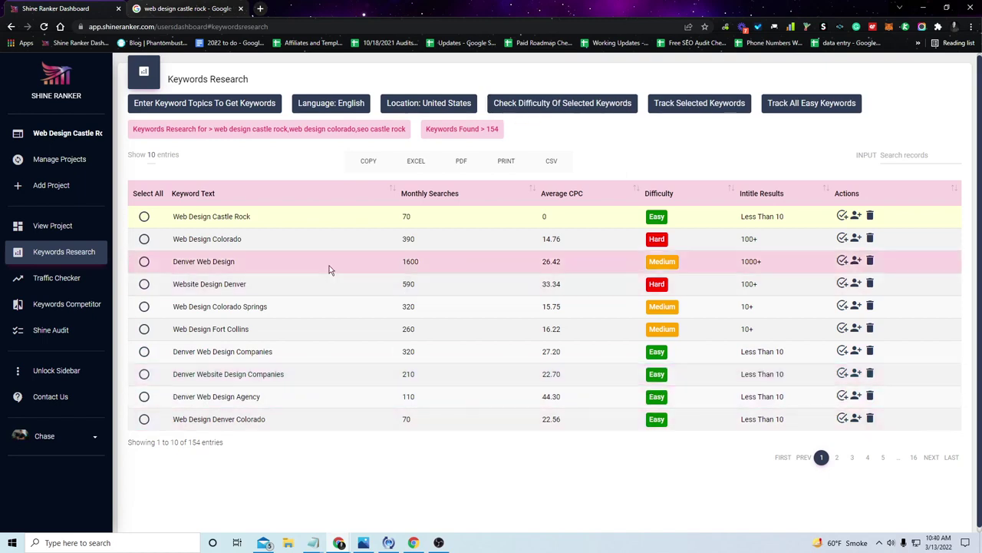
left_click(138, 193)
scroll(376, 138, "down", 1)
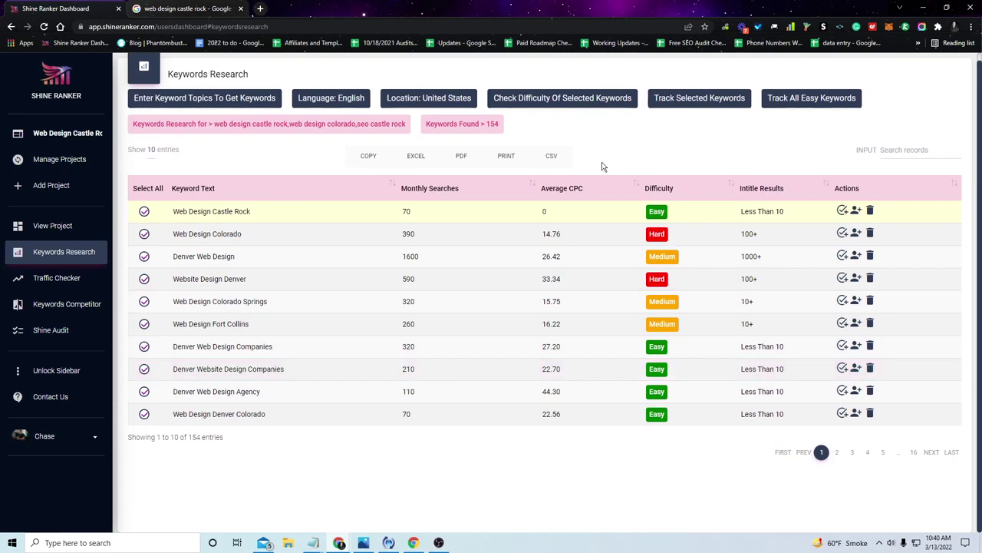
scroll(299, 234, "up", 1)
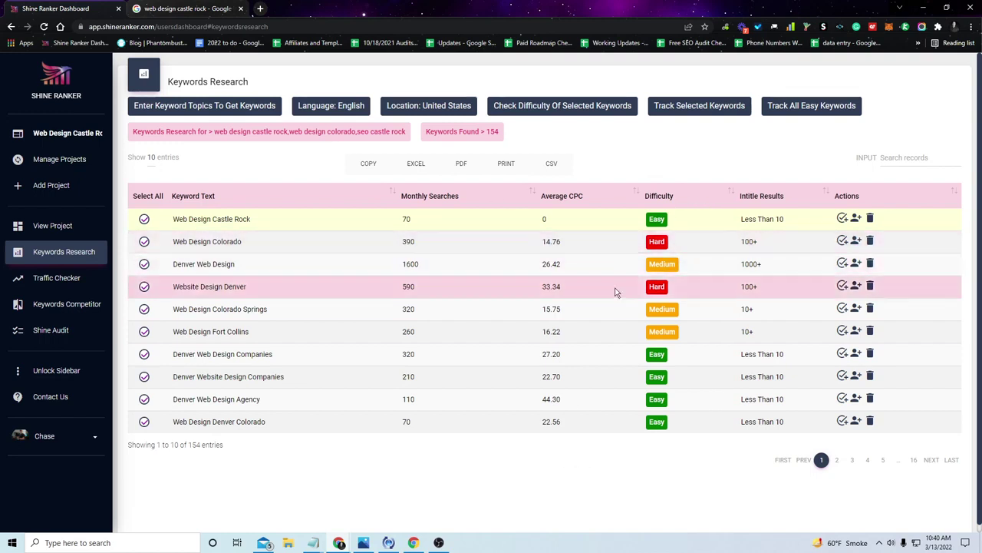
left_click(577, 106)
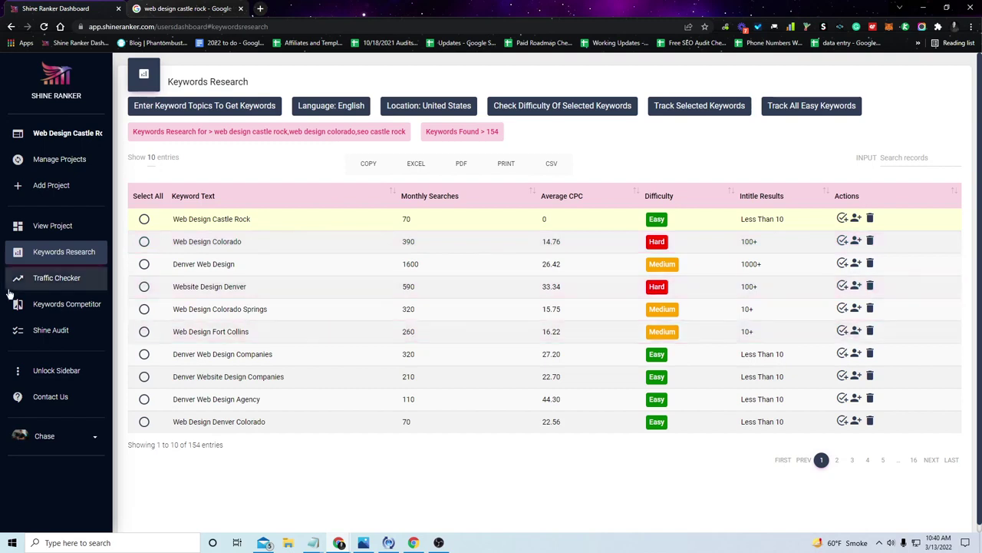
- Show 50 entries per page, check the difficulty of all listed keywords and look through their ratings
left_click(152, 158)
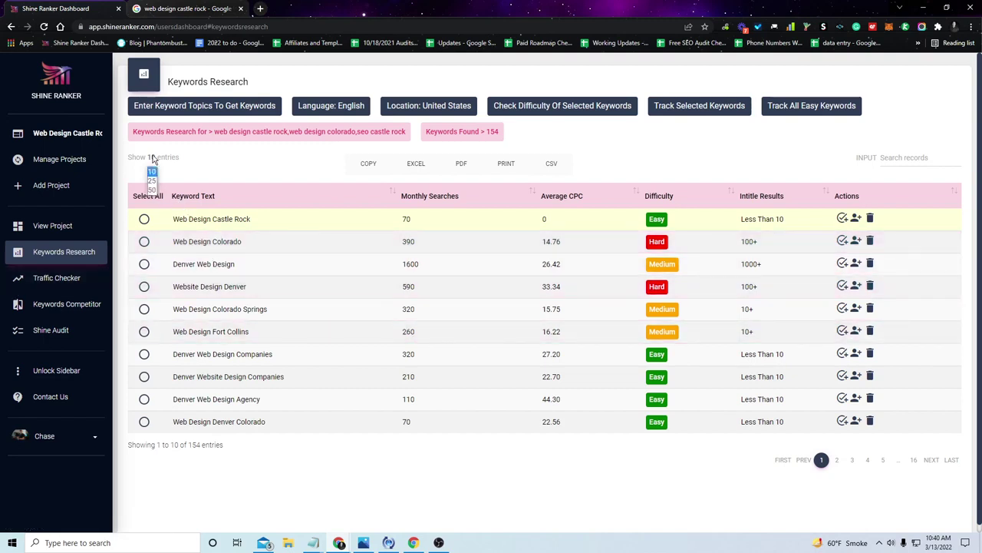
left_click(152, 190)
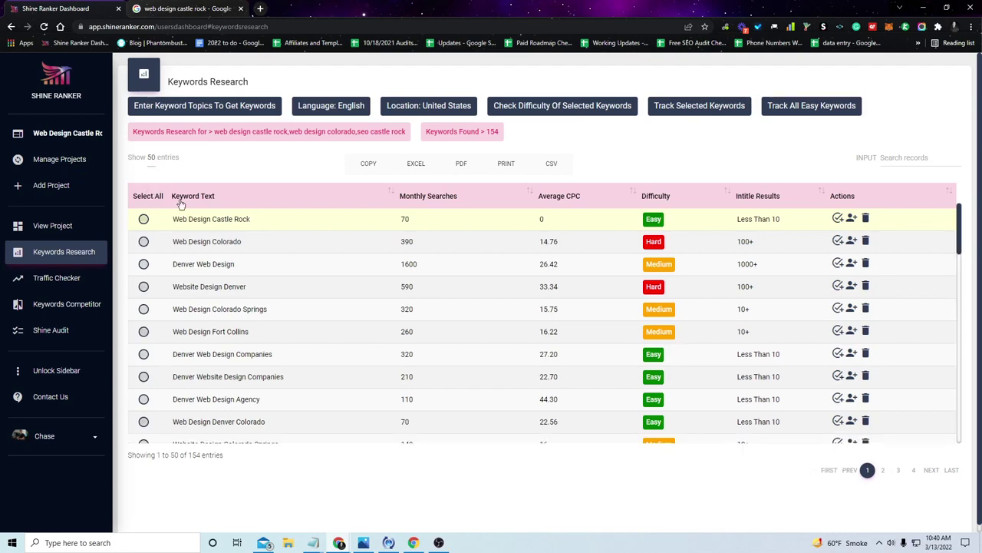
scroll(470, 284, "down", 8)
scroll(477, 277, "up", 5)
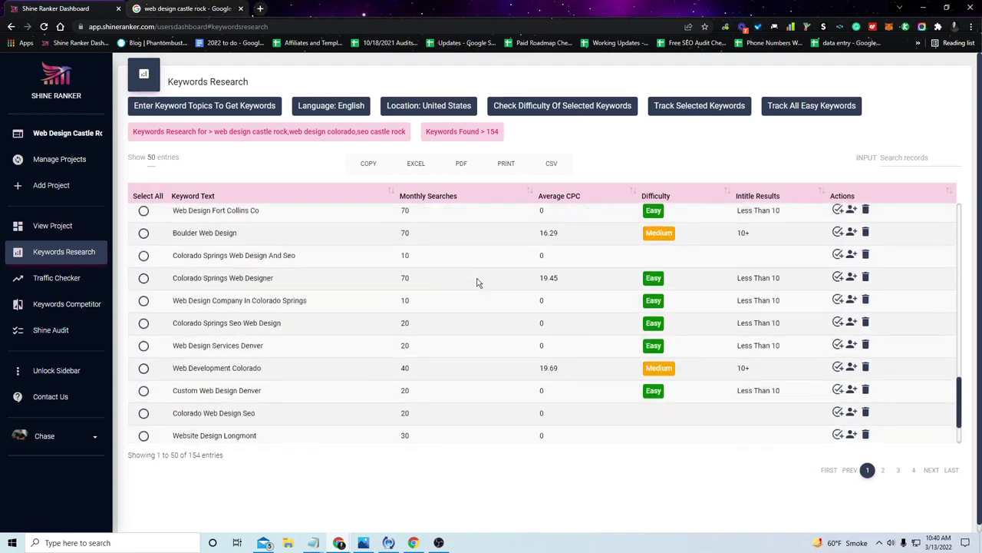
scroll(496, 299, "up", 3)
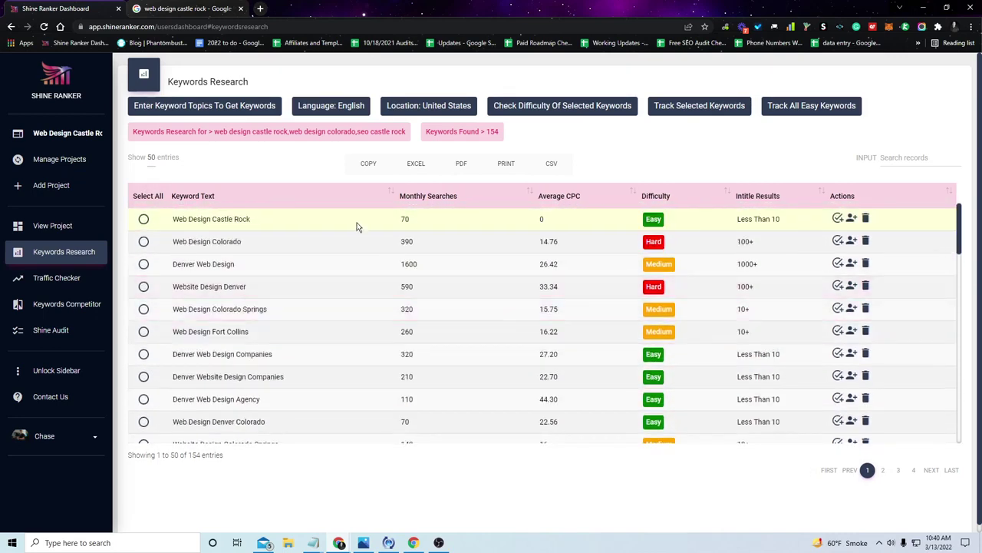
left_click(132, 197)
left_click(601, 106)
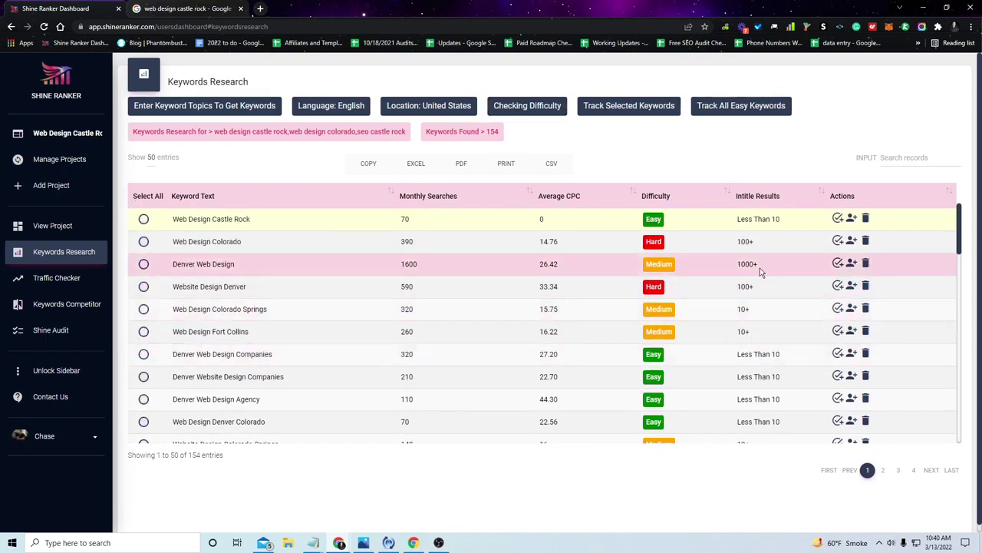
scroll(761, 271, "down", 5)
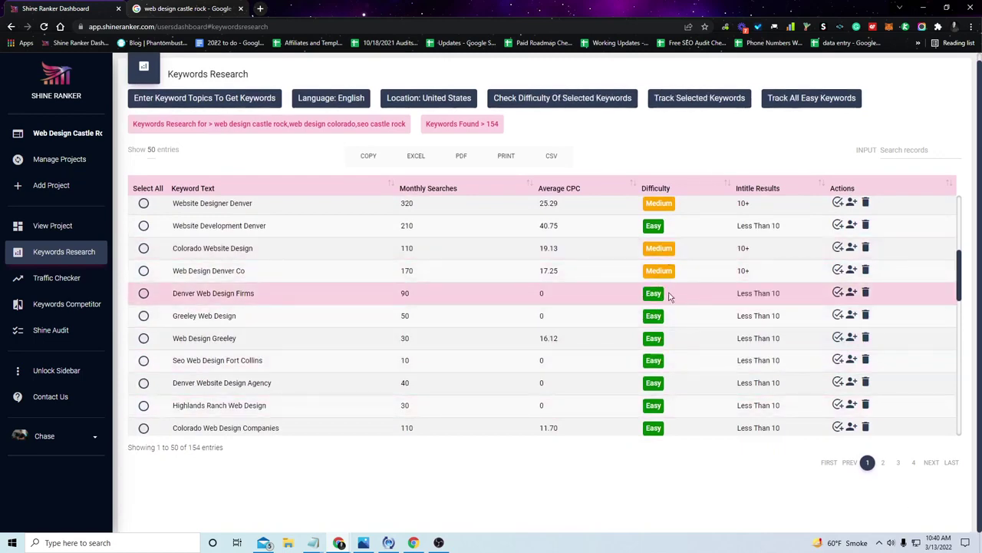
scroll(667, 361, "down", 3)
scroll(669, 351, "up", 10)
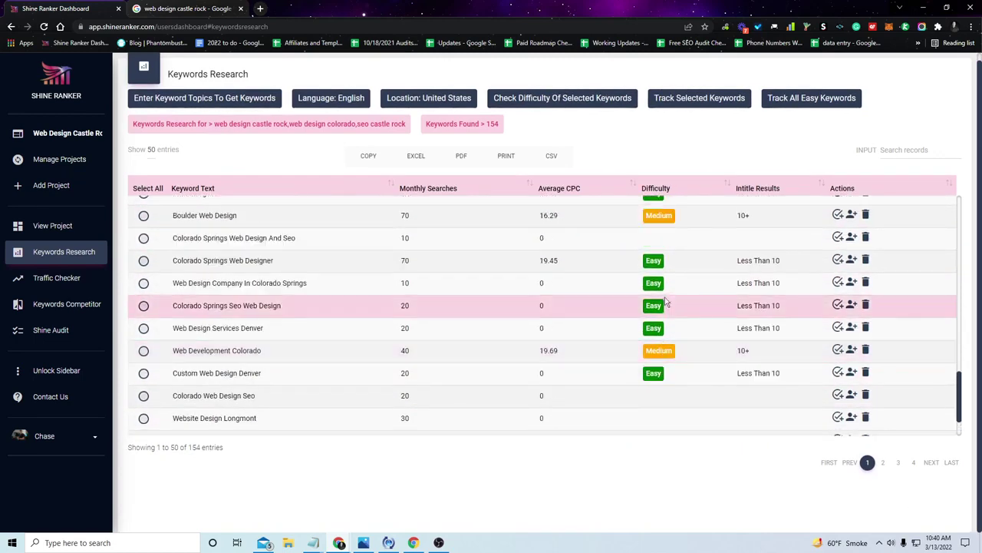
scroll(691, 284, "up", 1)
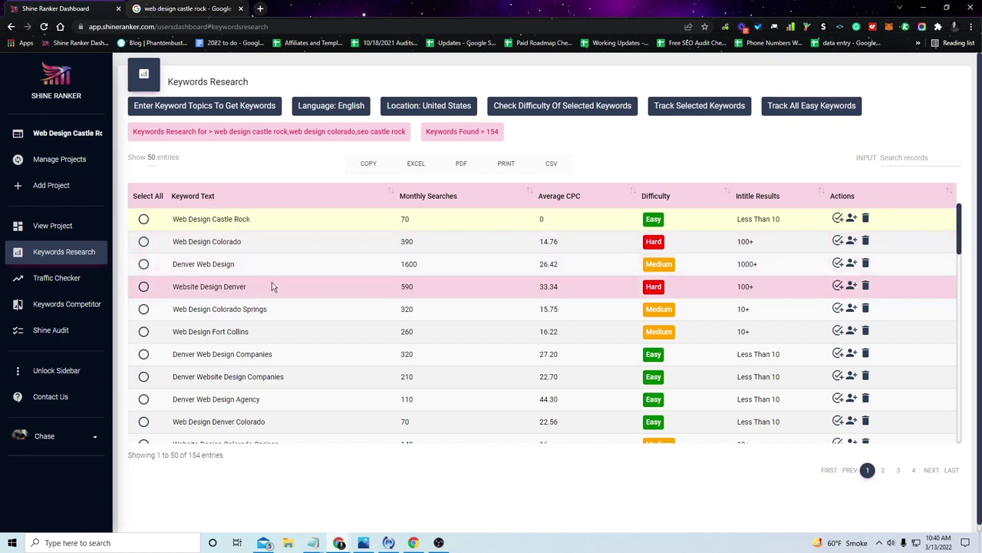
- Copy the keyword Web Design Castle Rock from the research results and switch to the Google search page
triple_click(254, 219)
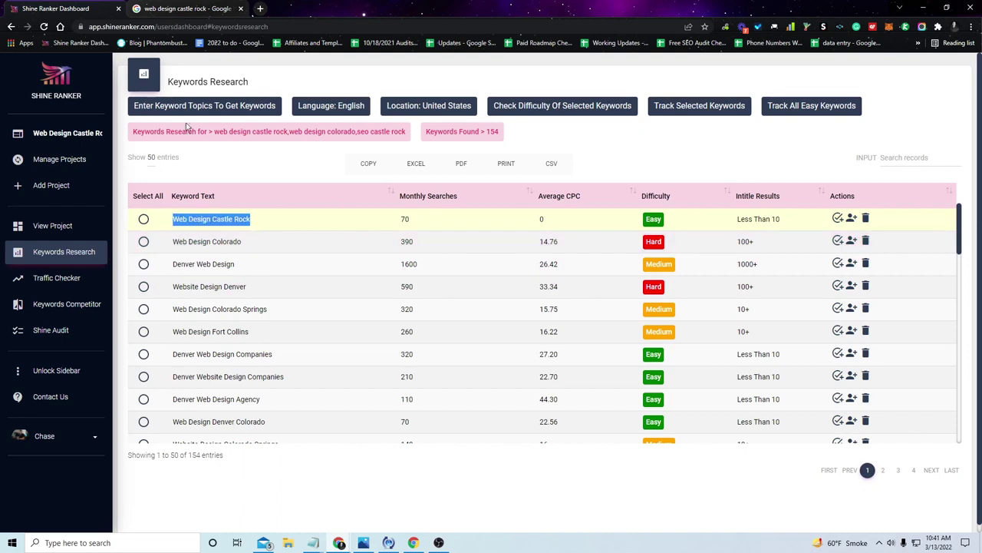
right_click(223, 218)
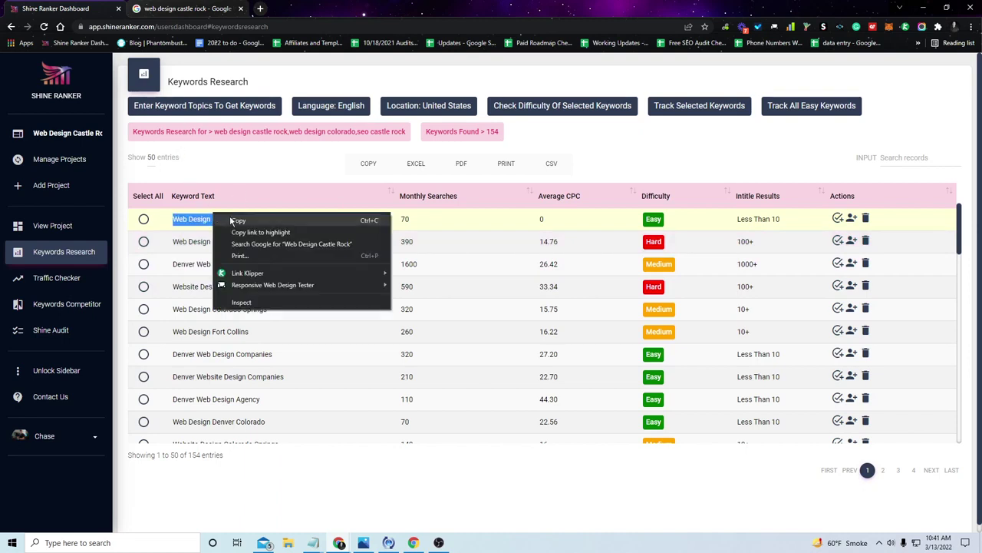
left_click(234, 223)
left_click(222, 8)
scroll(290, 69, "up", 7)
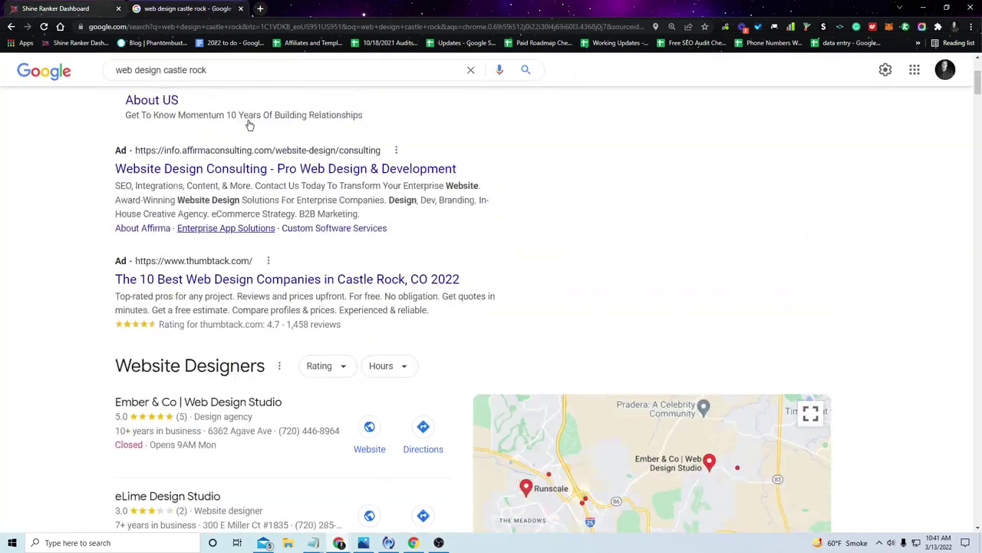
- Replace the Google query with allintitle:"Web Design Castle Rock" and run the search
left_click(242, 79)
key("ctrl+a")
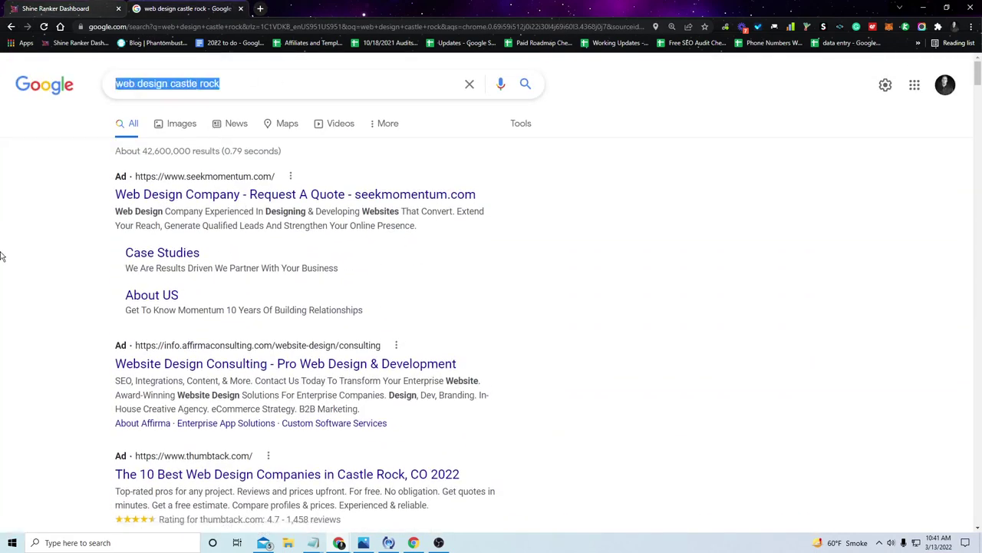
key("BackSpace")
type("int")
key("BackSpace")
key("BackSpace")
key("BackSpace")
type("all")
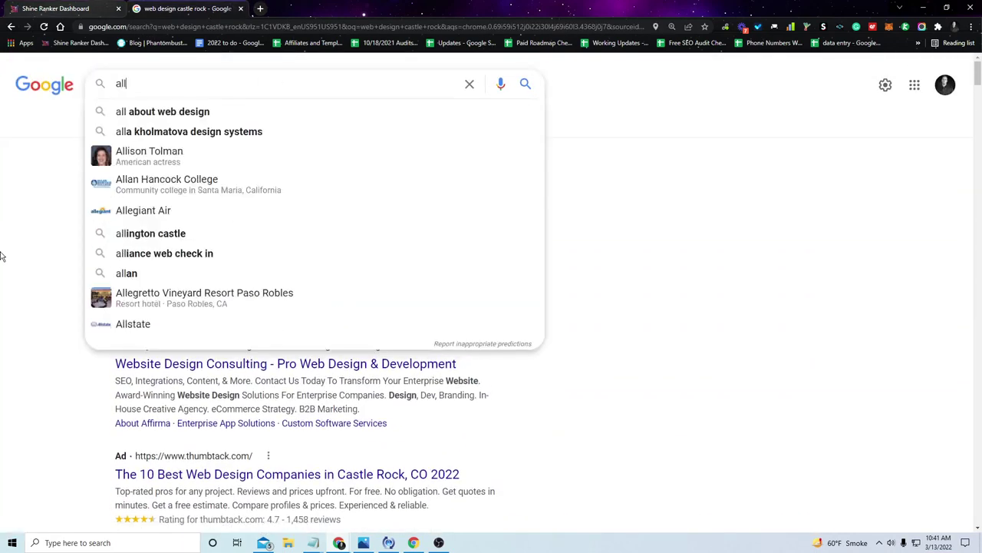
type("intitle:")
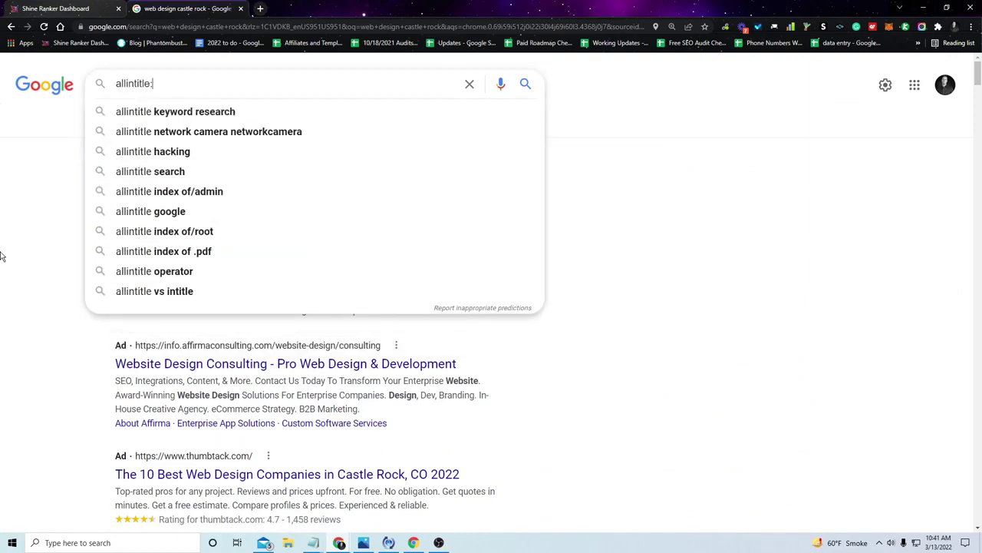
type("\"Web Design Castle Rock ")
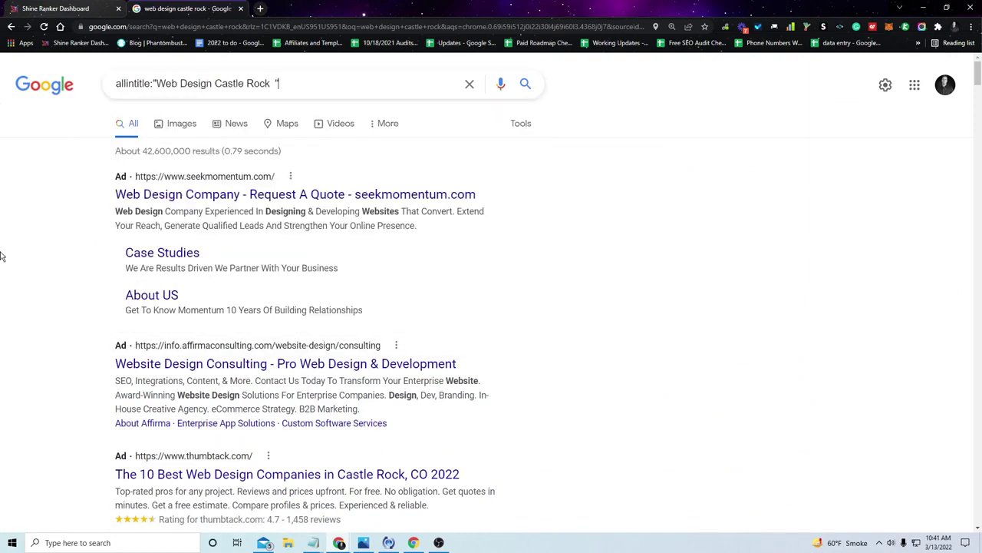
type("\"")
key("Return")
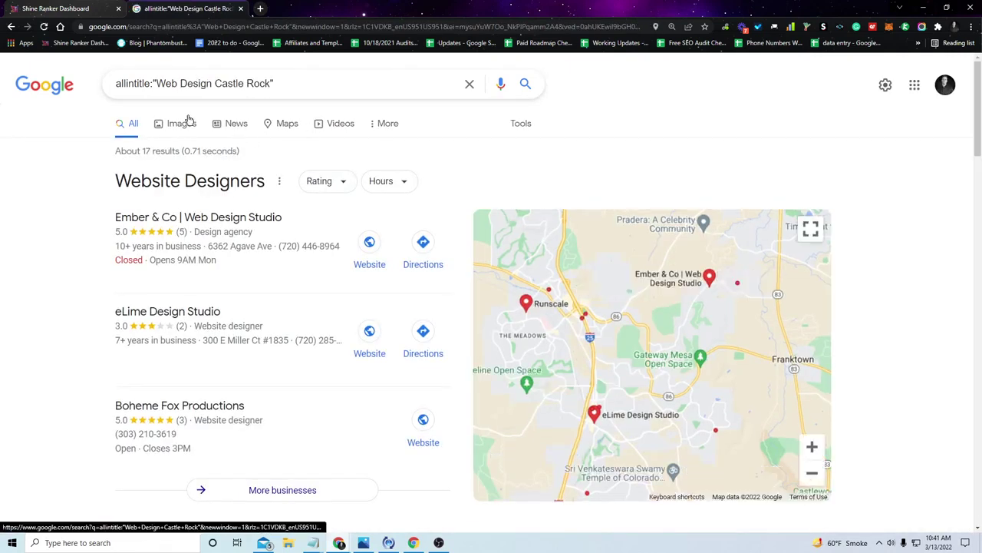
- Compare the allintitle search on Google with the keyword's intitle results in Shine Ranker
left_click_drag(157, 90, 278, 83)
left_click(282, 83)
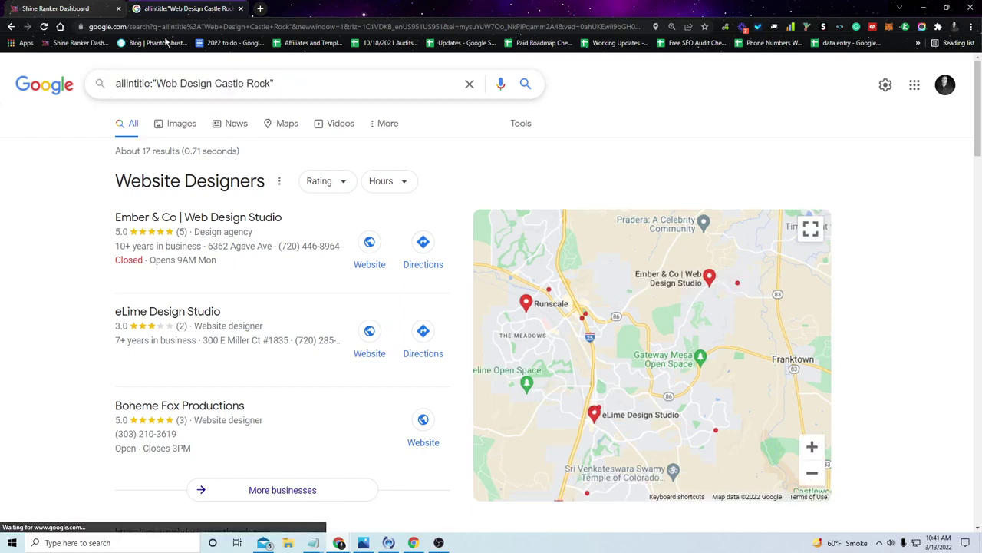
left_click(58, 8)
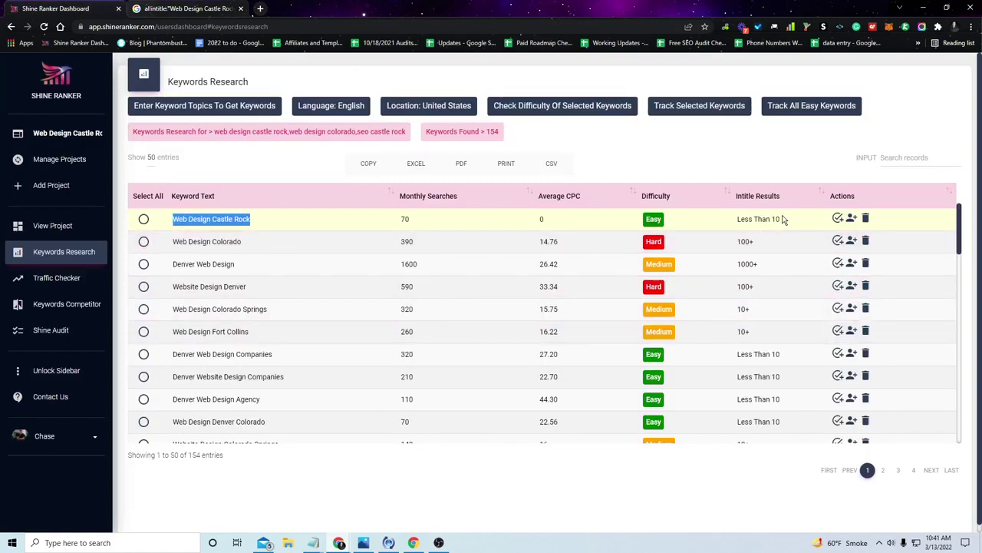
left_click(226, 8)
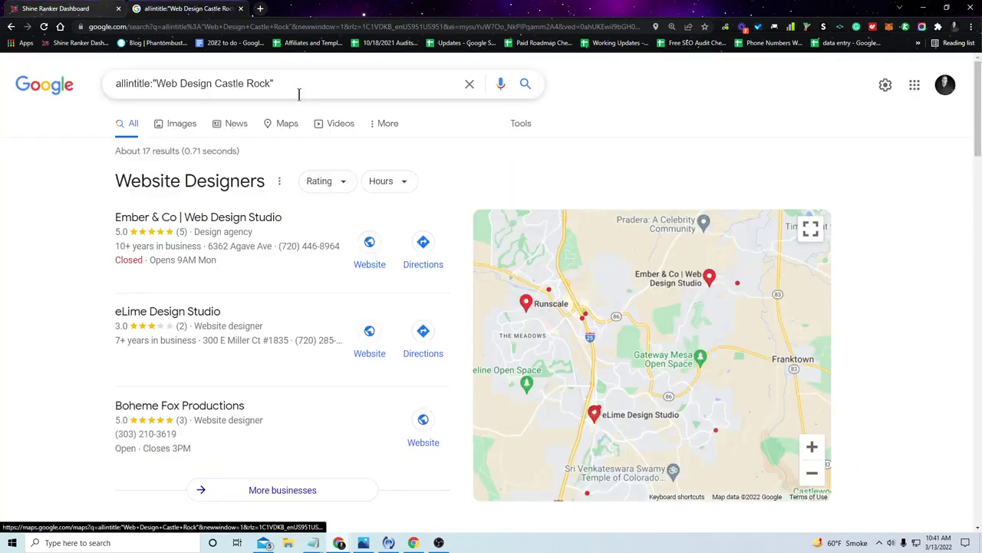
left_click_drag(298, 94, 28, 121)
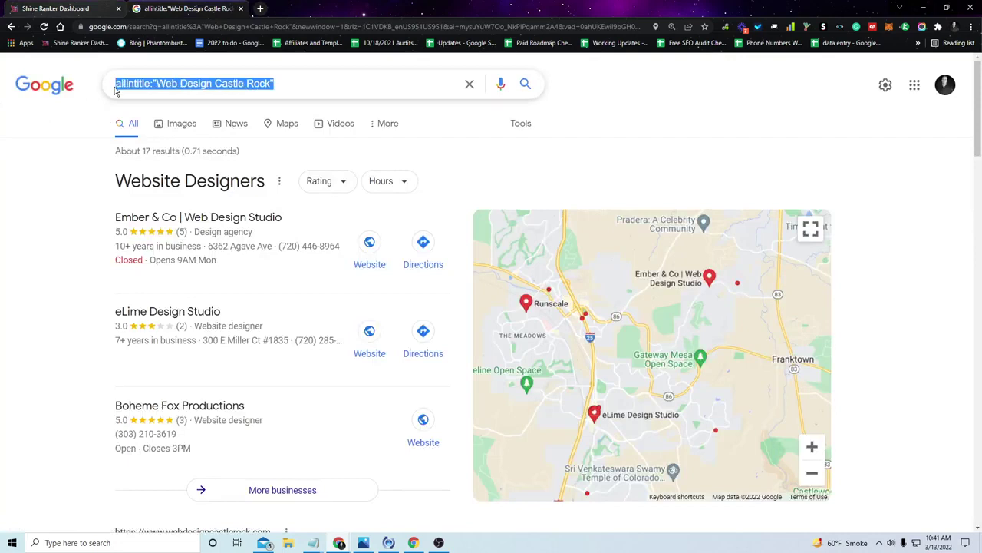
left_click(357, 91)
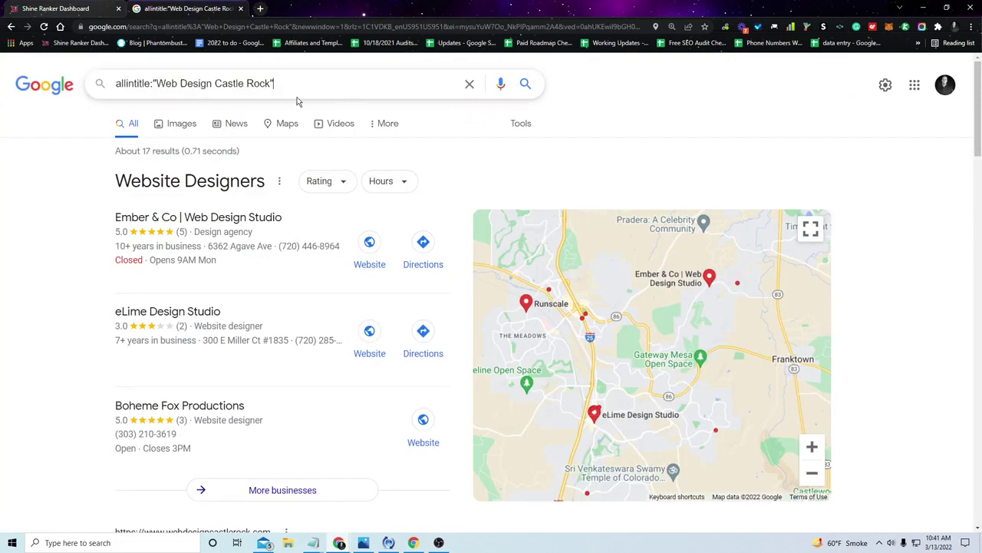
- Find the exact phrase Web Design Castle Rock on the Google results page and look through the matching titles
left_click_drag(271, 86, 168, 82)
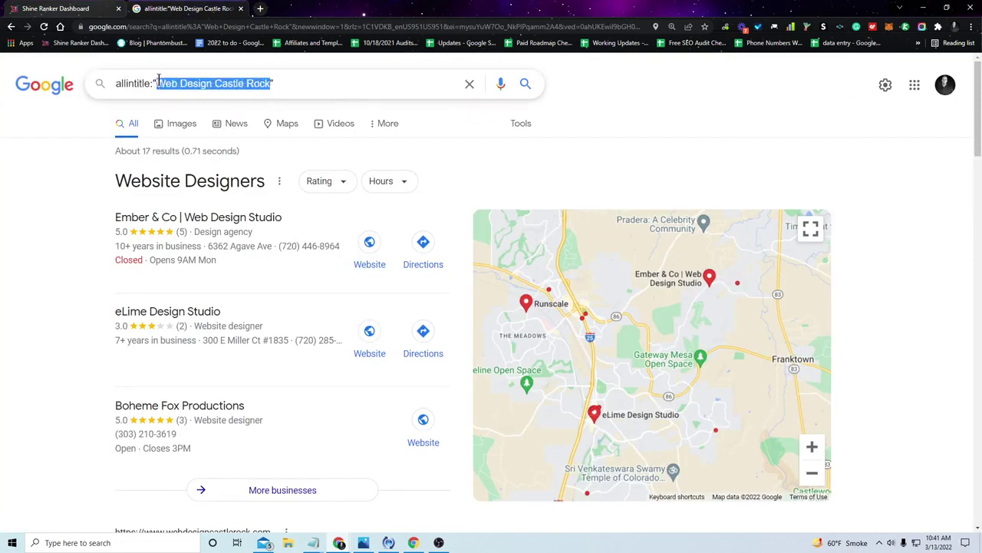
key("ctrl+f")
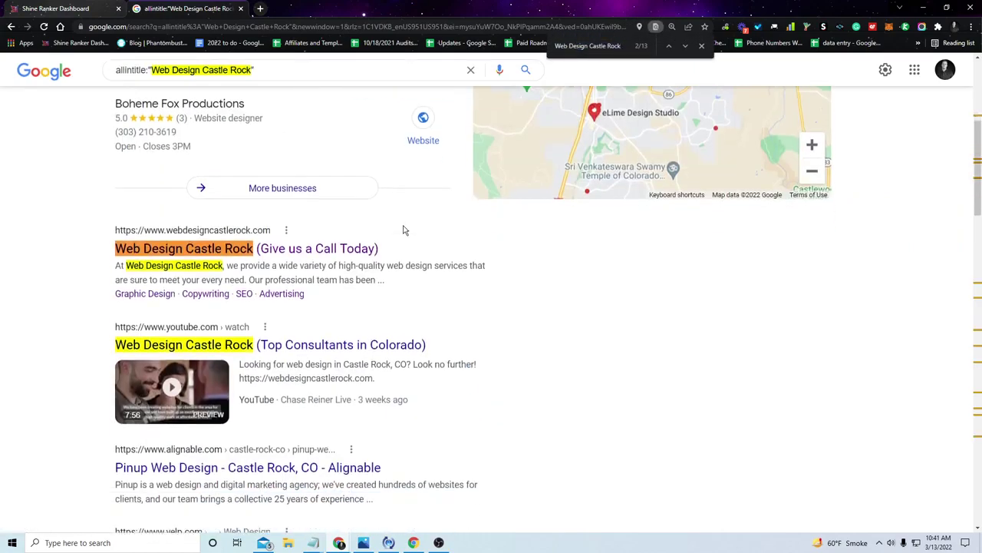
key("Return")
scroll(353, 187, "up", 2)
scroll(259, 260, "down", 9)
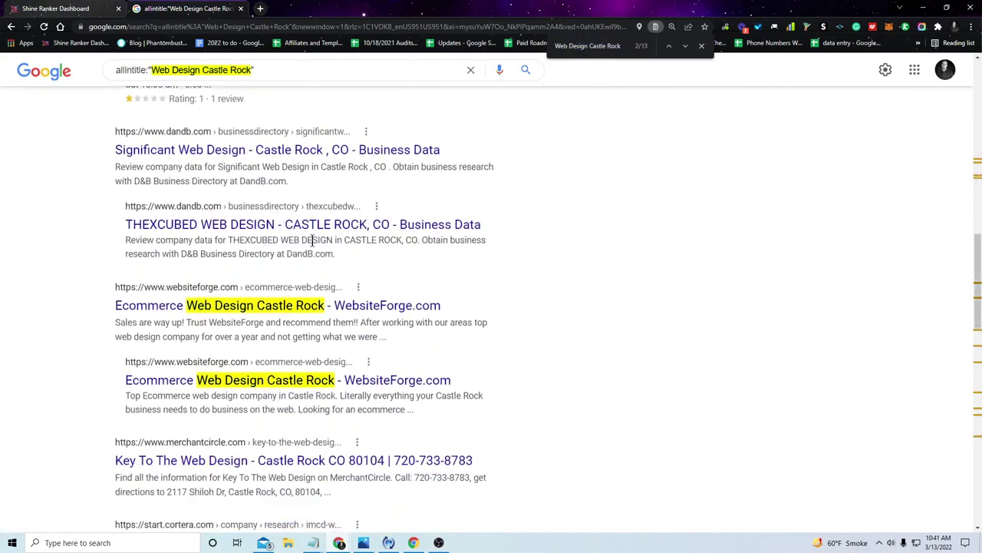
scroll(328, 238, "down", 5)
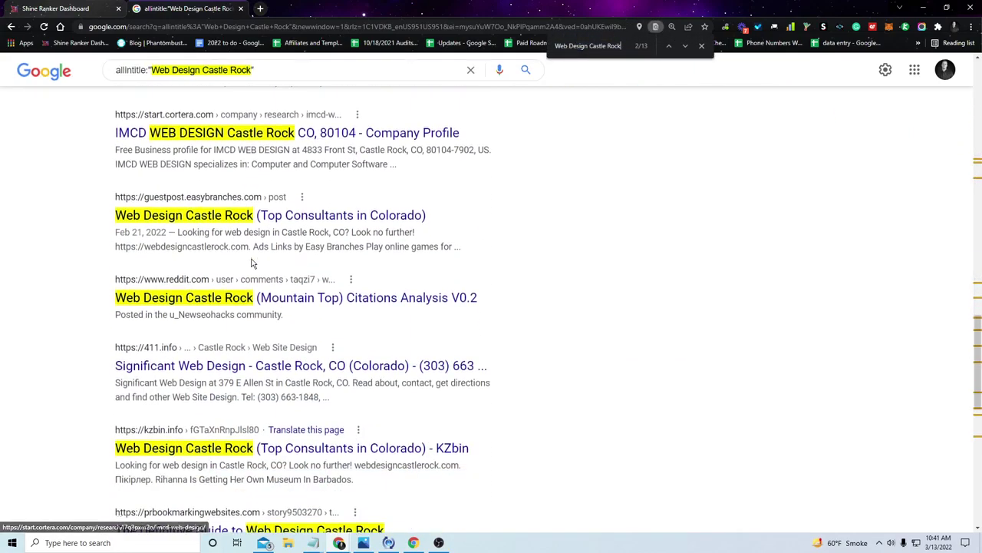
- Review the remaining allintitle results on Google to see which titles contain the exact phrase Web Design Castle Rock
scroll(261, 305, "down", 7)
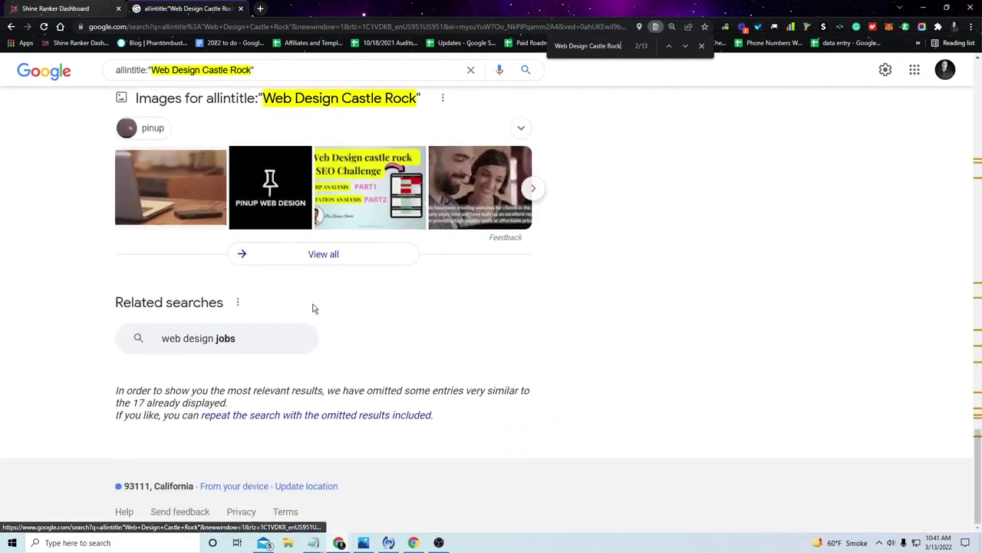
scroll(330, 305, "up", 6)
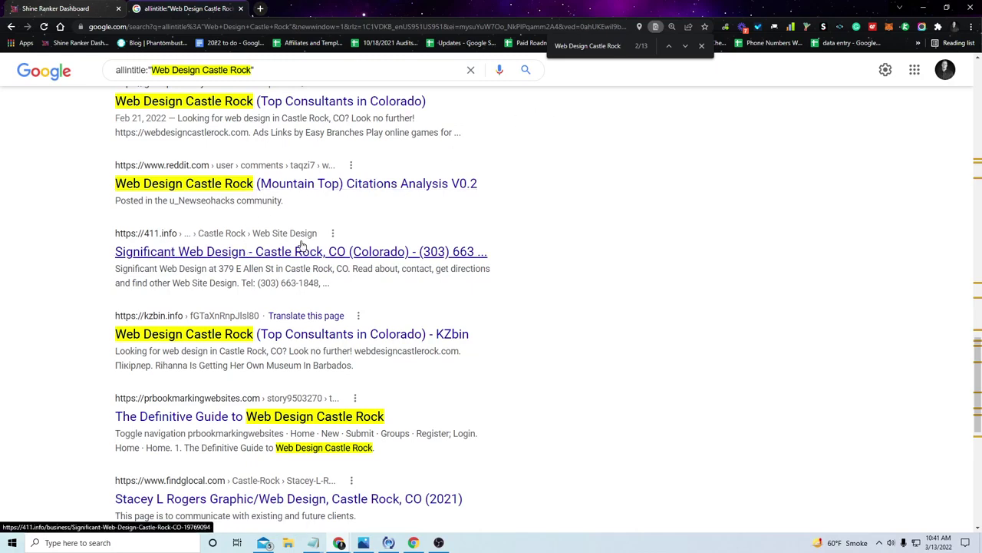
scroll(302, 244, "down", 2)
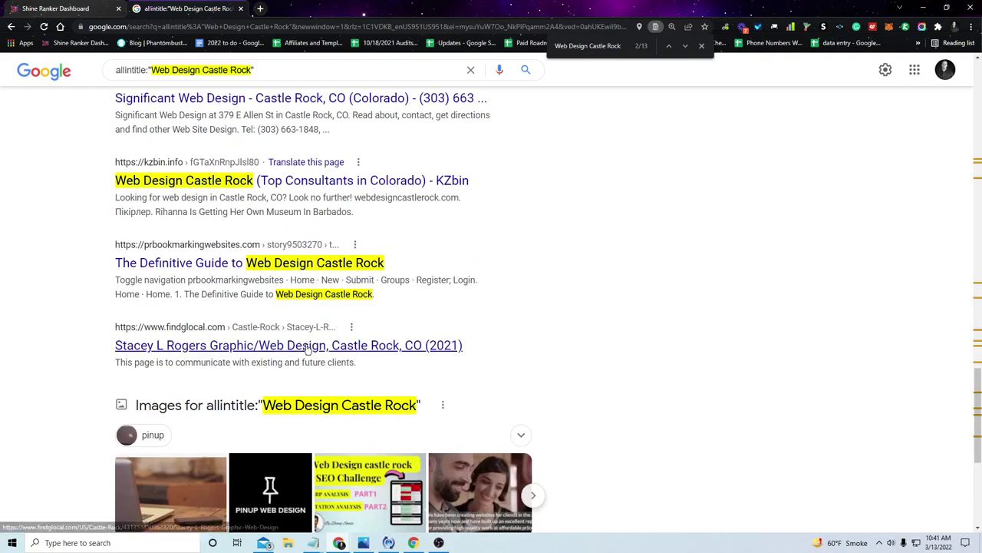
scroll(330, 353, "up", 15)
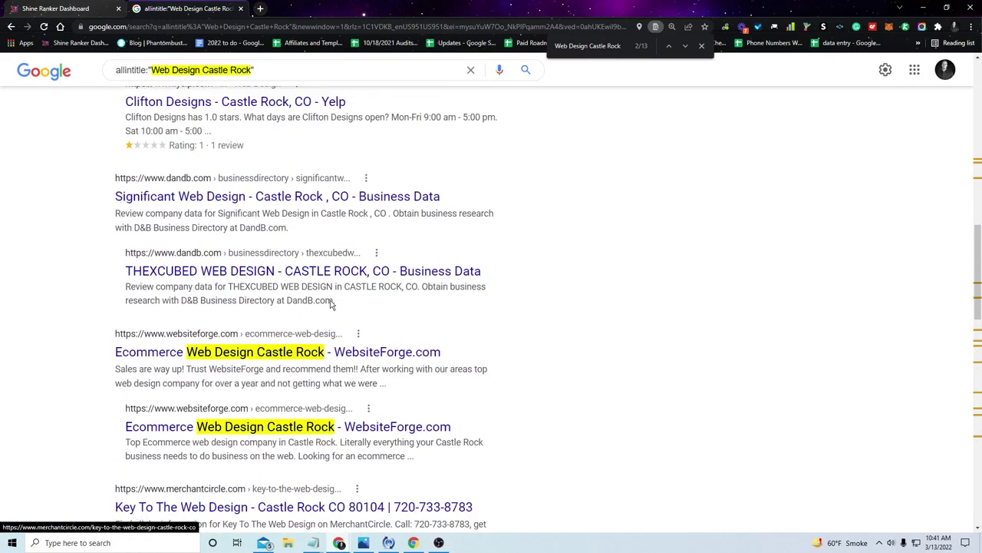
scroll(106, 180, "down", 6)
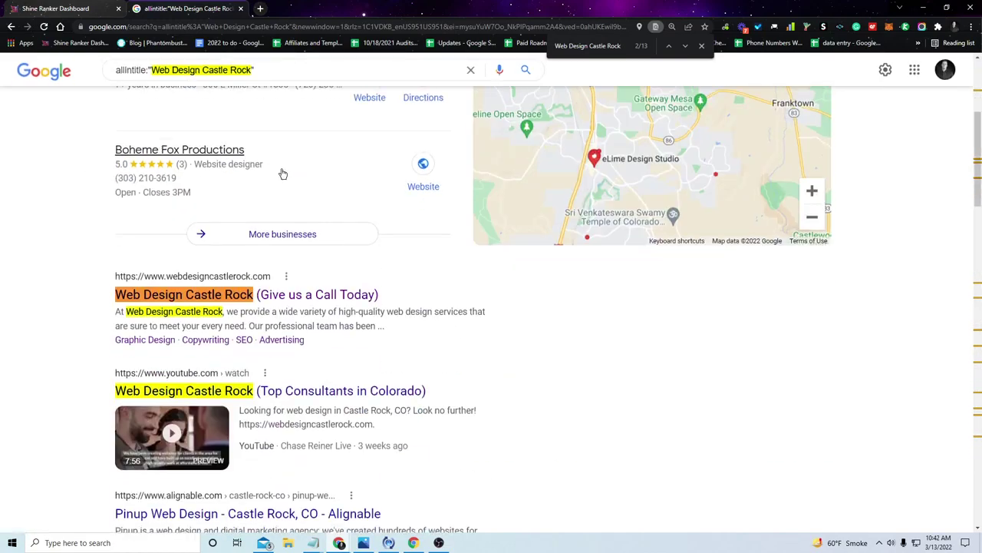
scroll(296, 402, "up", 6)
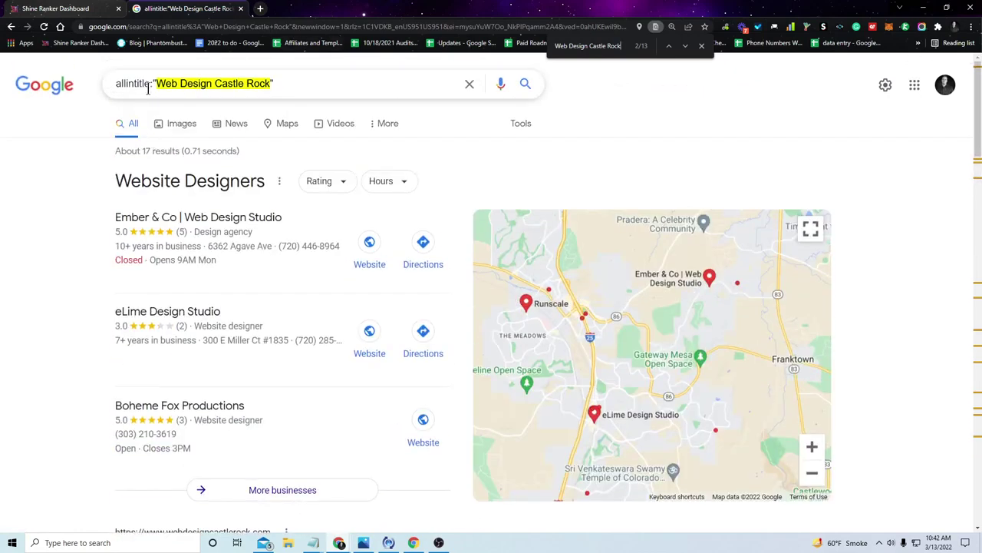
- Copy the phrase Web Design Castle Rock from the Google query and check its page matches against the keyword's row in Shine Ranker
left_click_drag(158, 87, 290, 93)
key("ctrl+c")
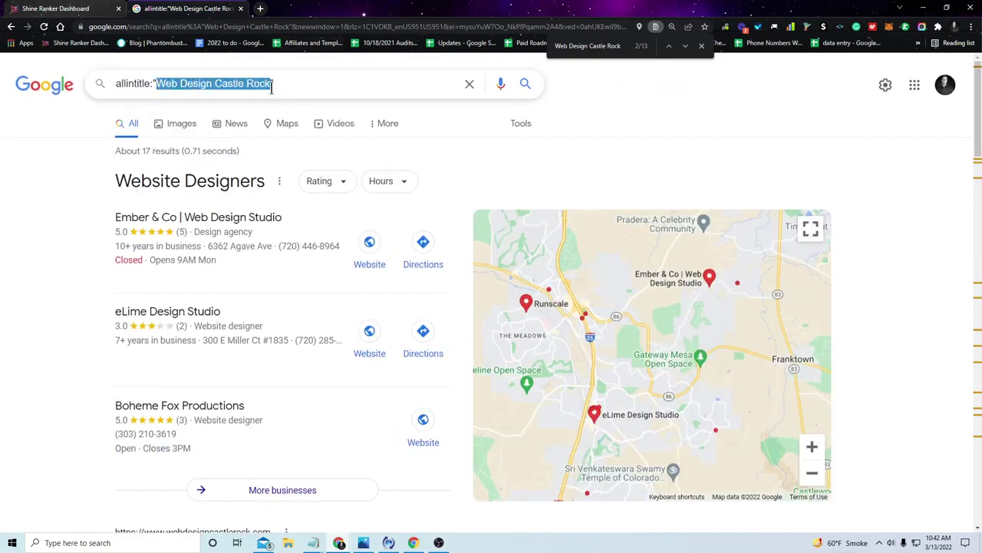
left_click(107, 7)
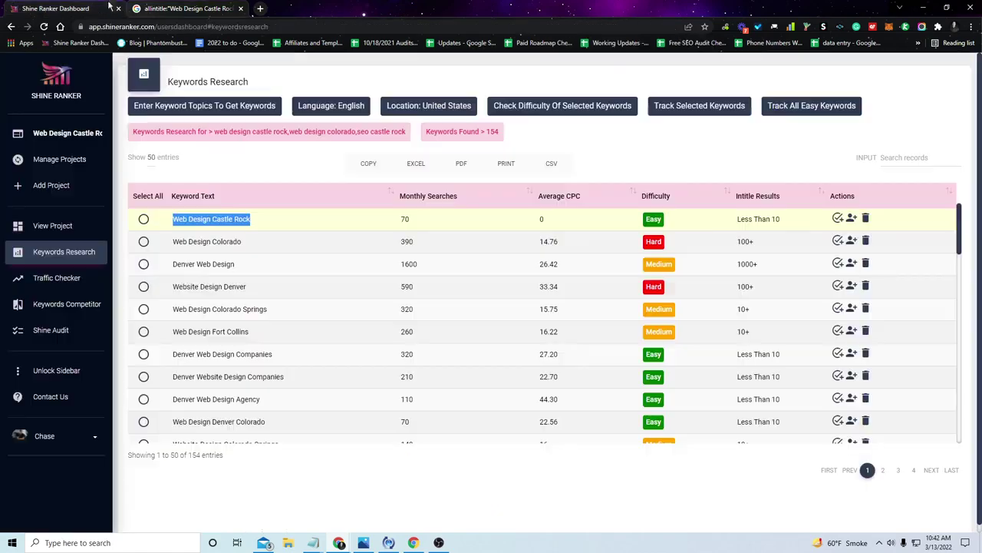
left_click(231, 7)
key("ctrl+f")
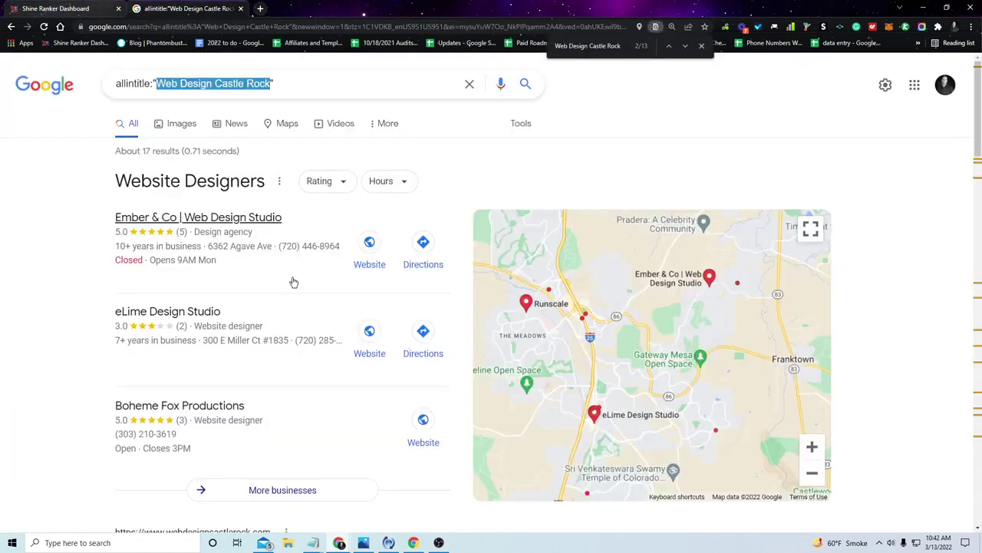
key("ctrl+v")
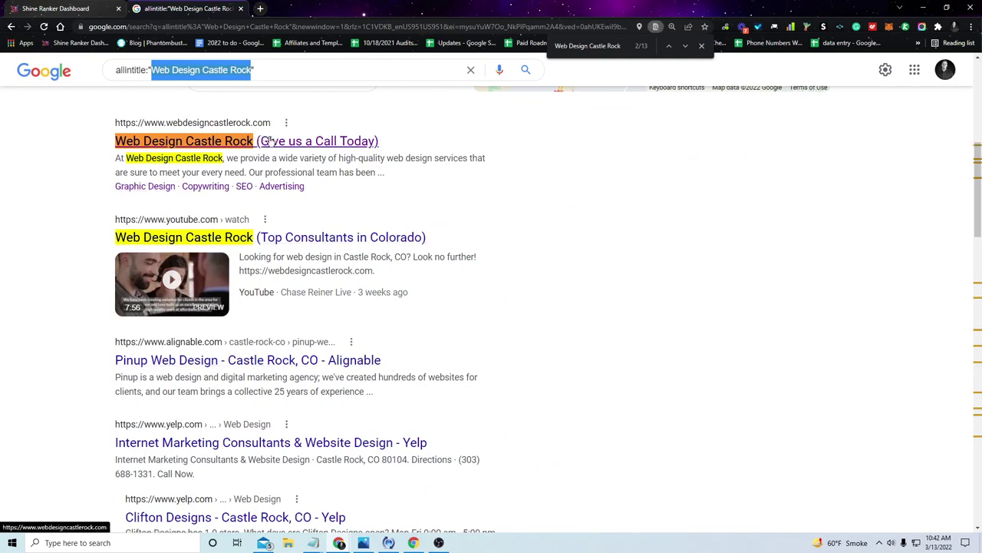
key("ctrl+Tab")
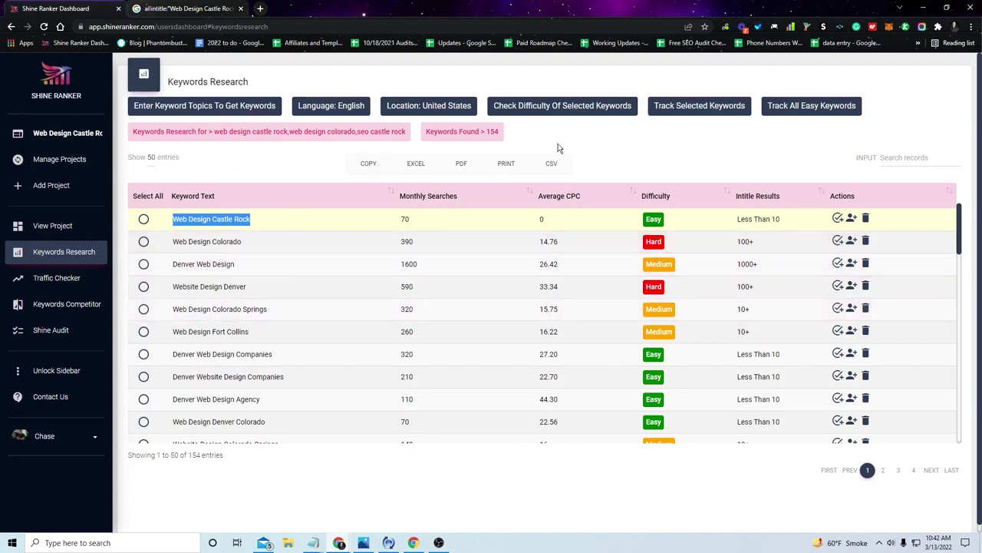
- Return to Google and examine how the allintitle:"Web Design Castle Rock" results differ between exact-phrase titles and partial matches
left_click(215, 9)
scroll(558, 284, "up", 5)
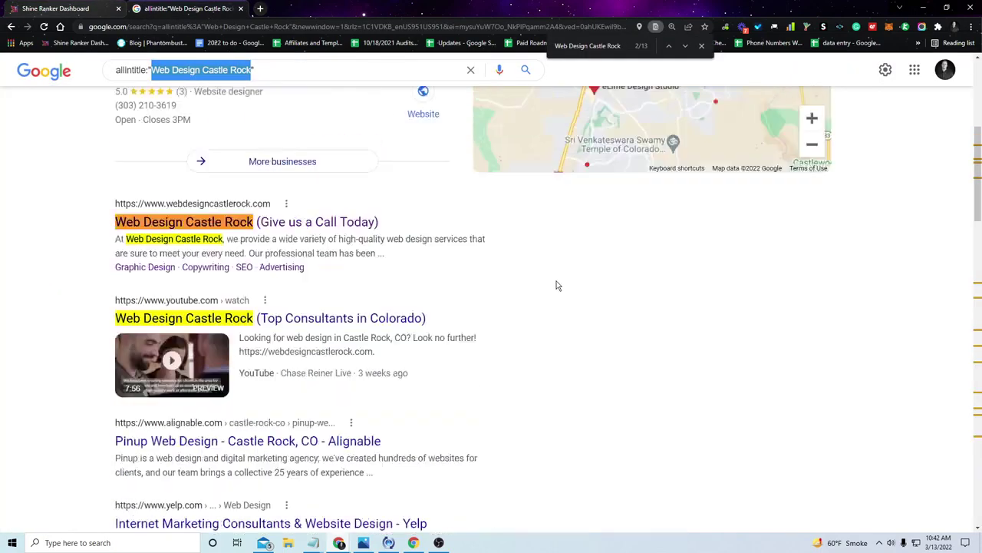
scroll(243, 171, "down", 7)
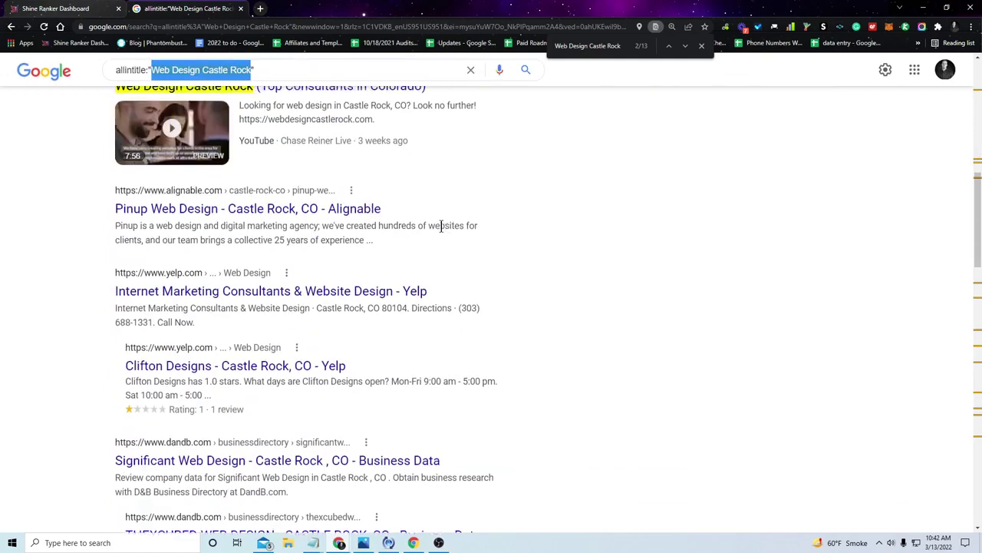
scroll(368, 215, "up", 5)
left_click_drag(320, 84, 92, 81)
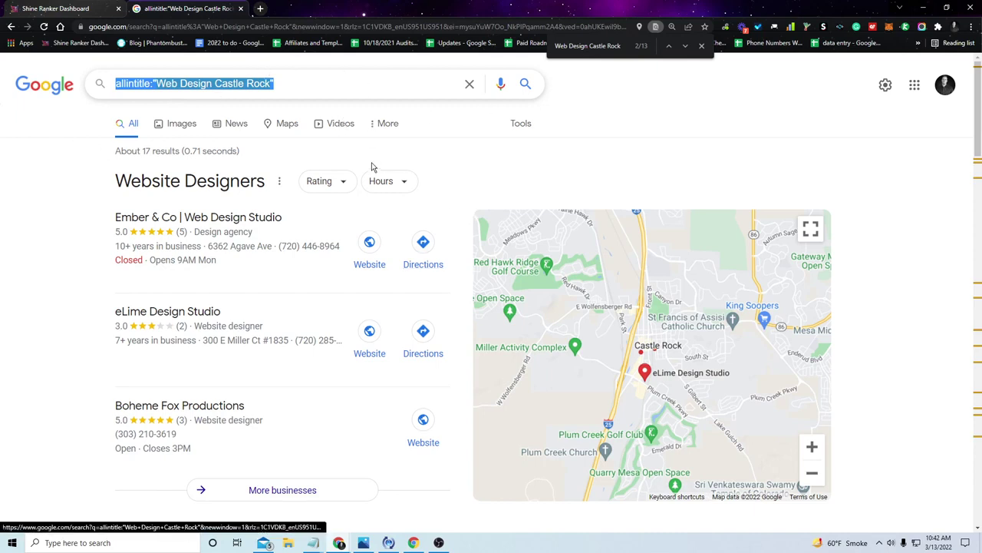
scroll(372, 167, "down", 5)
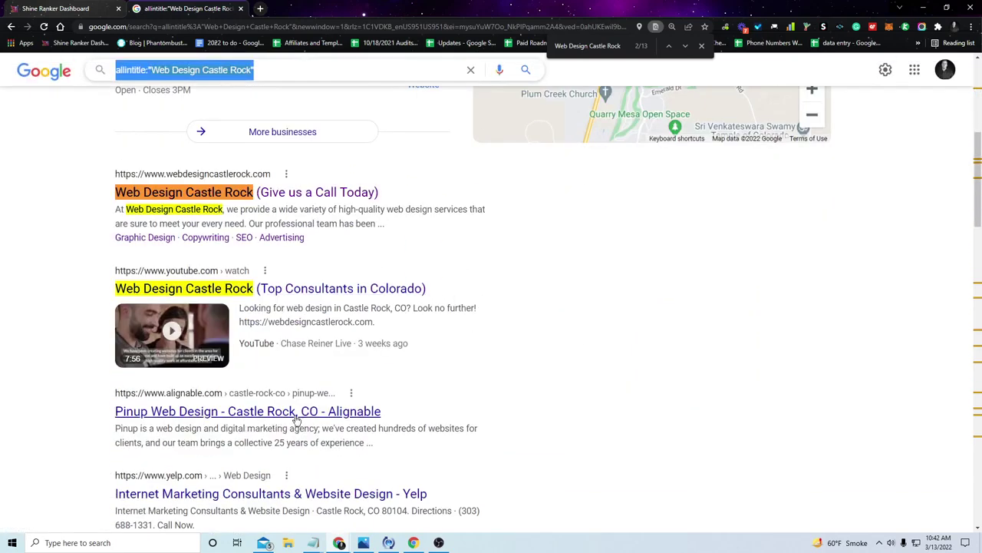
scroll(298, 418, "down", 10)
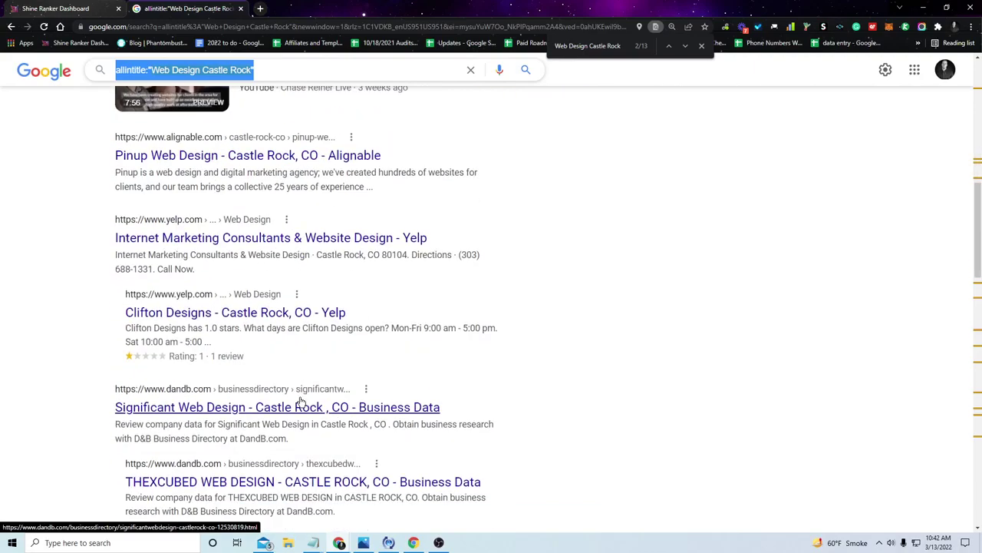
scroll(310, 117, "up", 3)
scroll(322, 120, "up", 7)
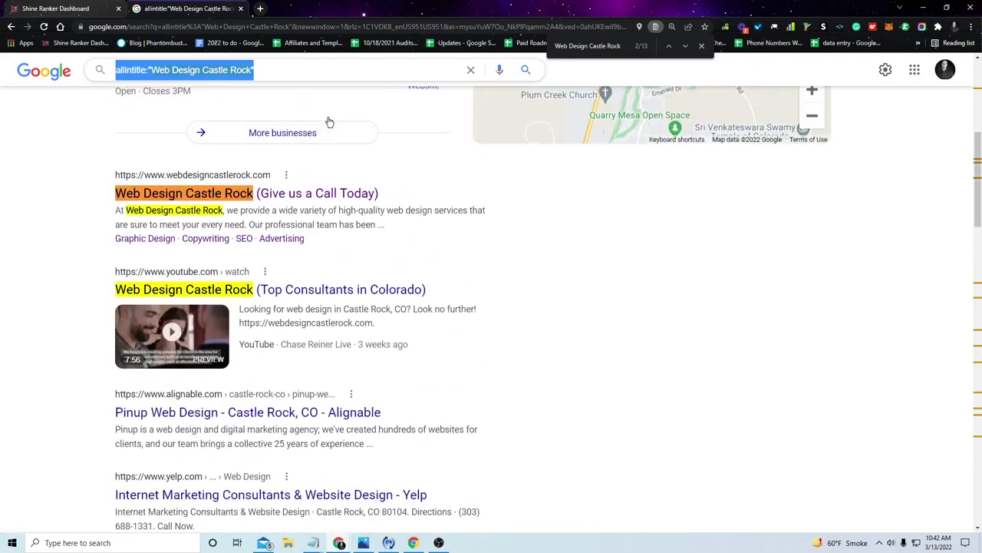
- Compare Google's result count for the allintitle query with the Intitle Results value in Shine Ranker
key("ctrl+shift+Tab")
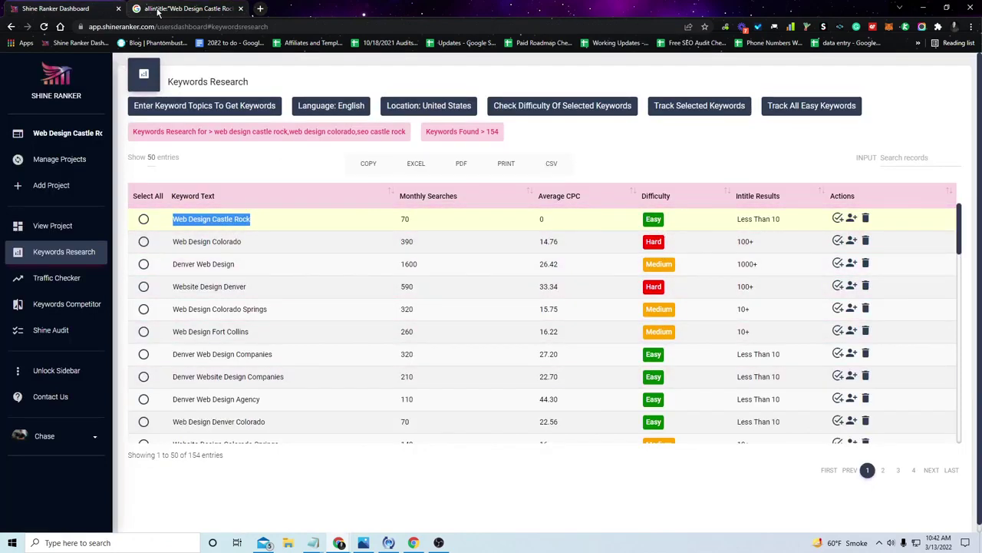
key("ctrl+Tab")
left_click(186, 148)
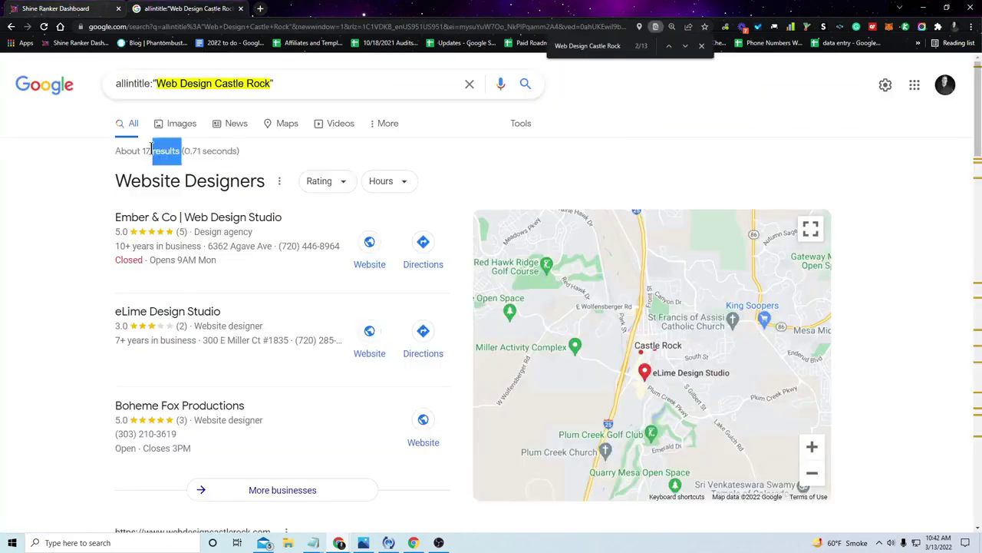
left_click(267, 82)
left_click_drag(274, 83, 159, 73)
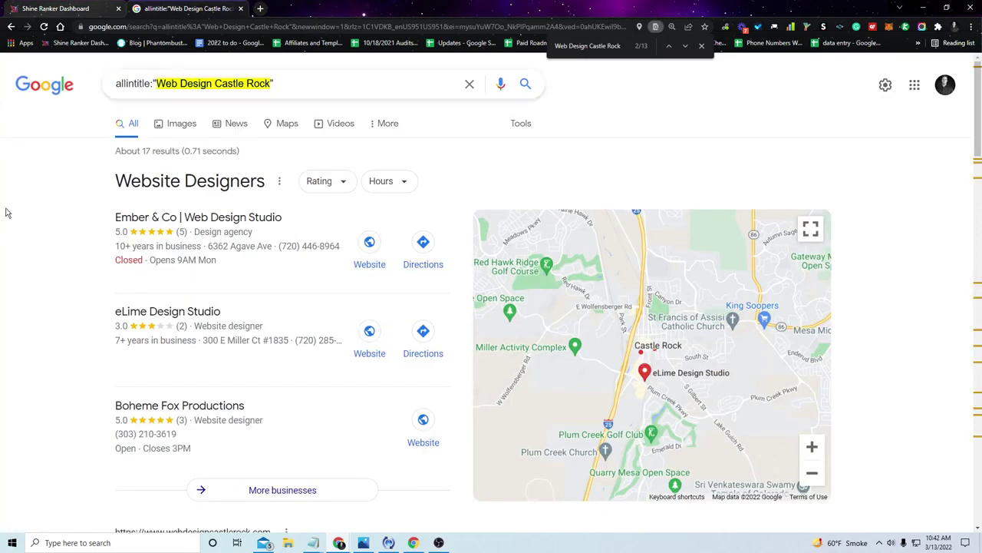
key("ctrl+Tab")
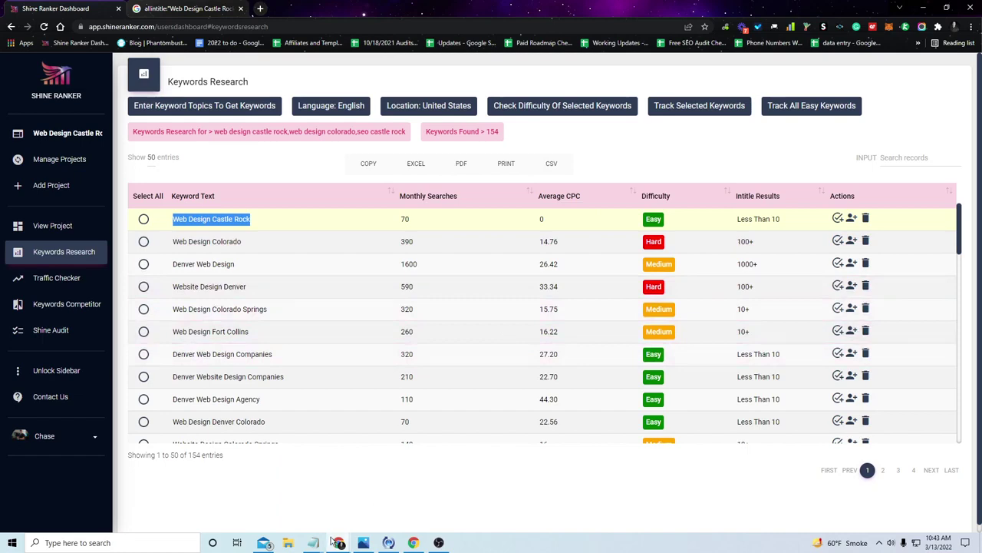
- Open a blank Notepad document, enlarge its text, and write "100 easy keywords" on the first line
key("super")
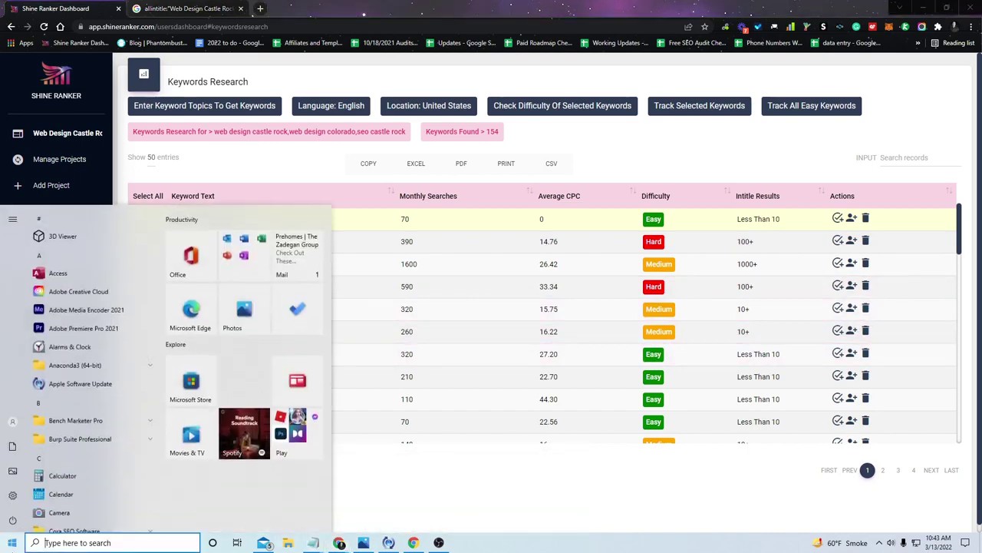
type("notepad")
key("Return")
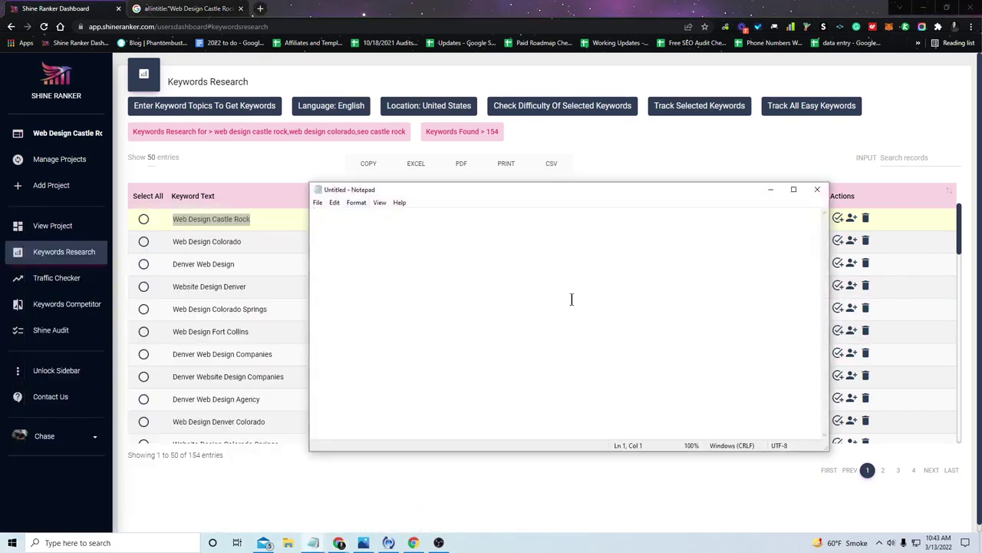
scroll(571, 299, "up", 7)
type("100")
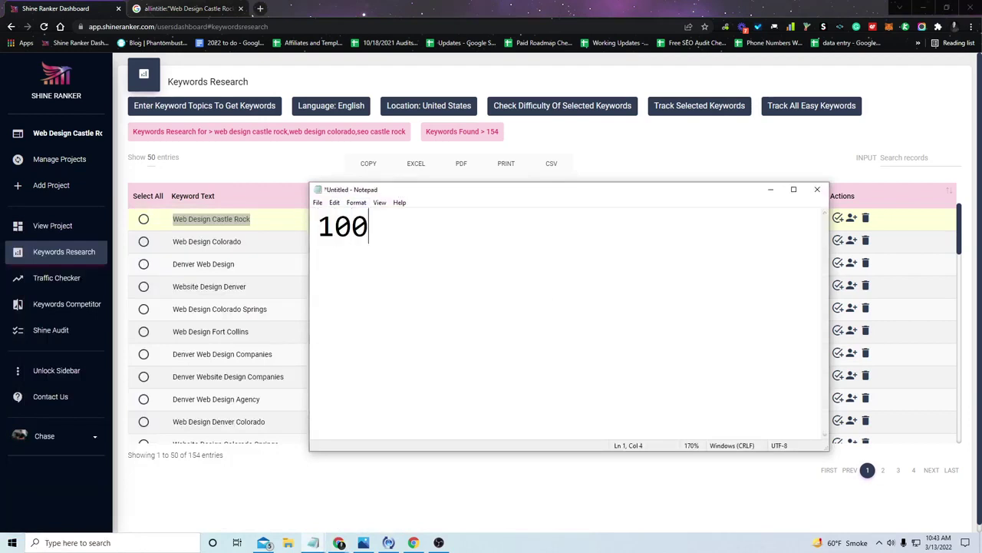
type(" easy keywords")
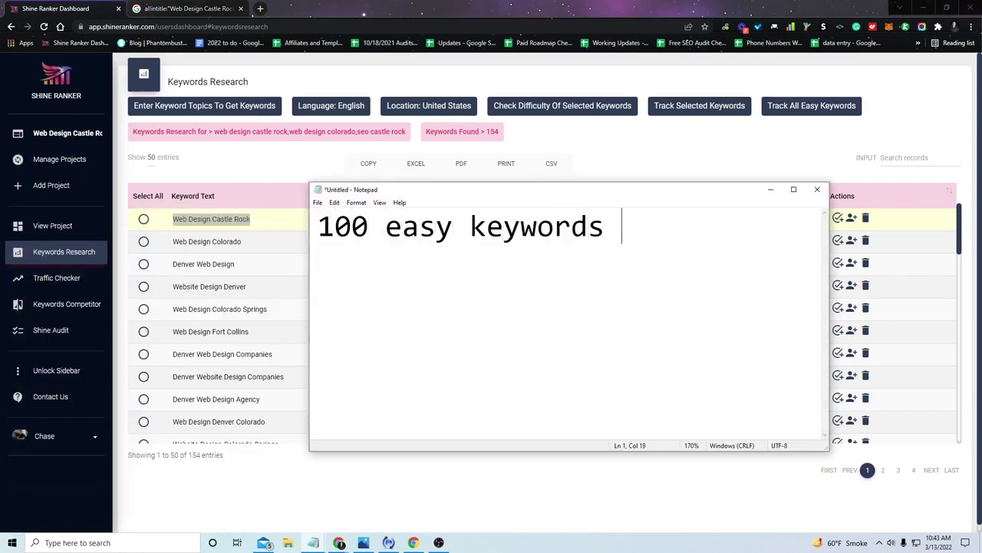
- Add the line "10 searches per month 1,000 searches per month" below the heading, separated by a blank line
key("Return")
key("Return")
type("10 searc")
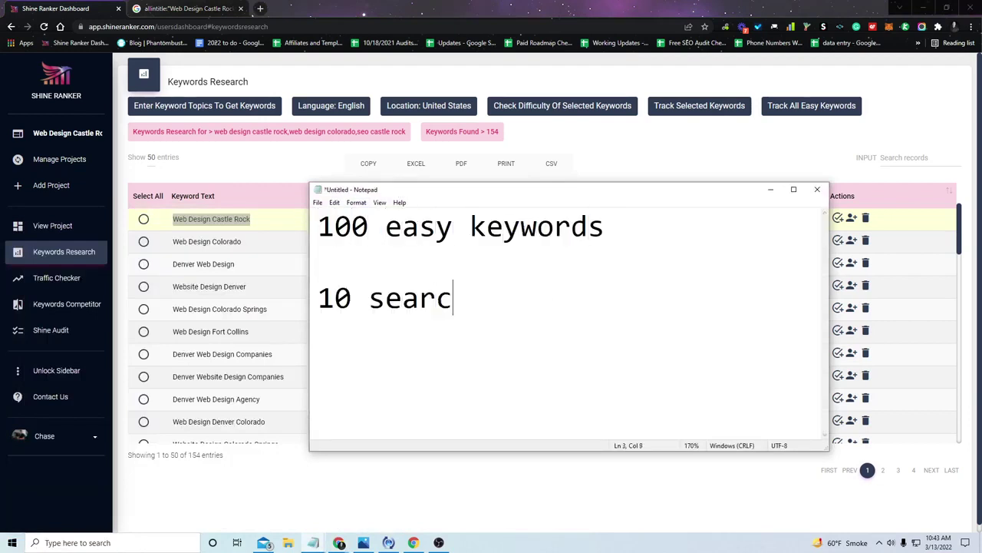
type("hes per month ")
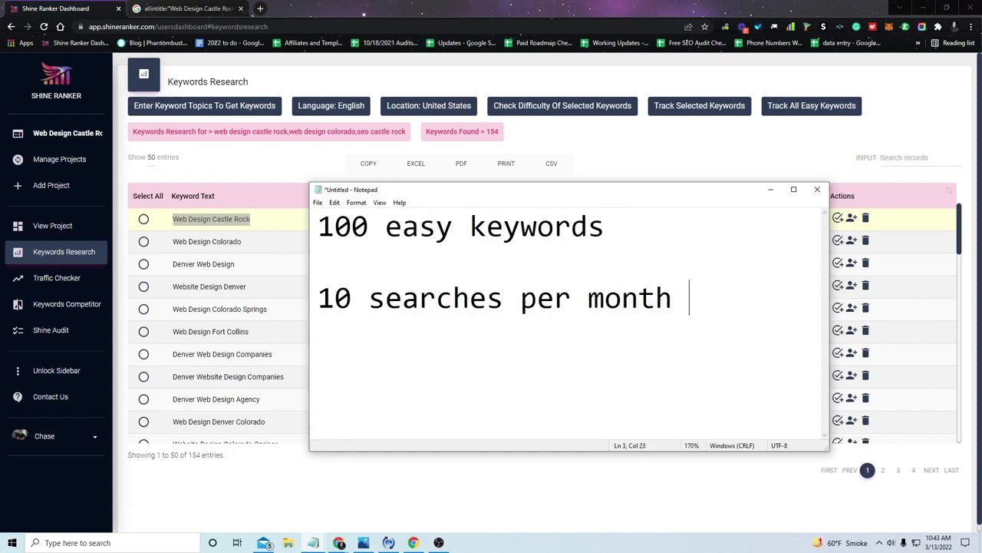
type("1,000 searches ")
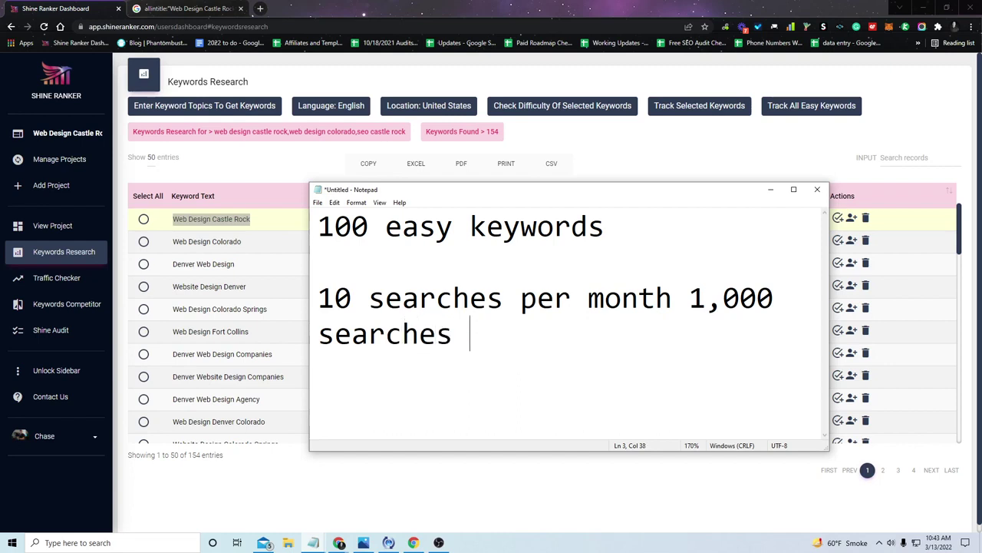
type("per month")
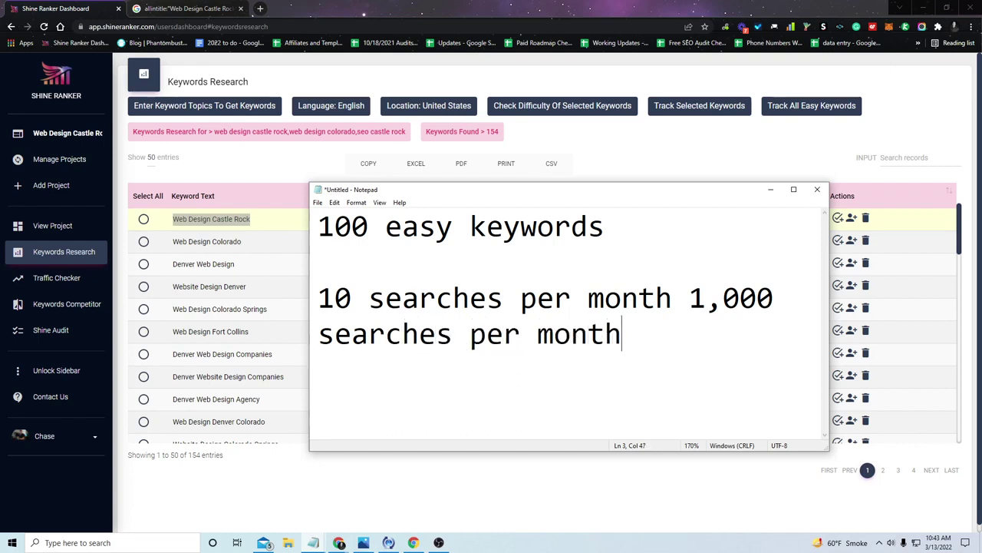
- Add the line "1 1,000 search per month" below the previous note, separated by a blank line
key("Return")
key("Return")
type("1 1,000 se")
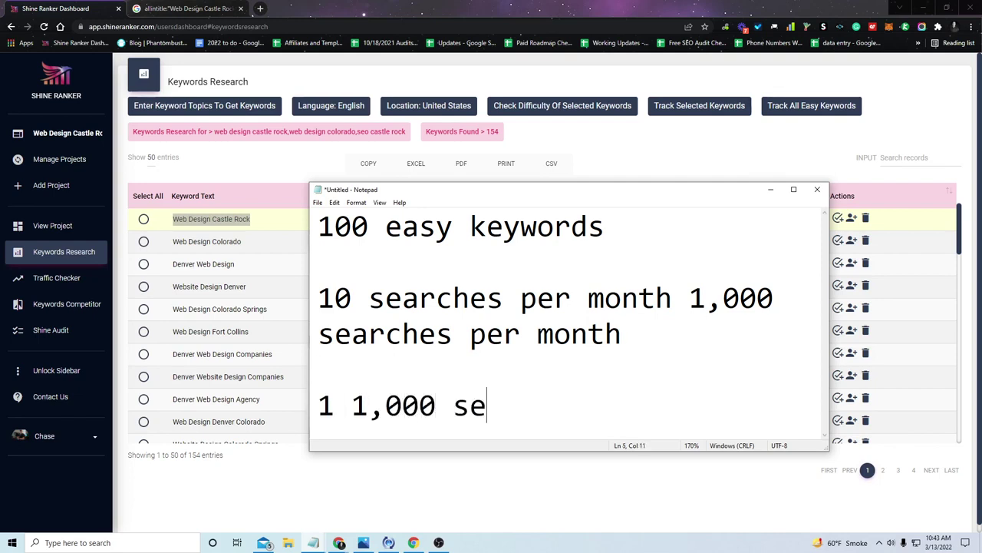
type("arc")
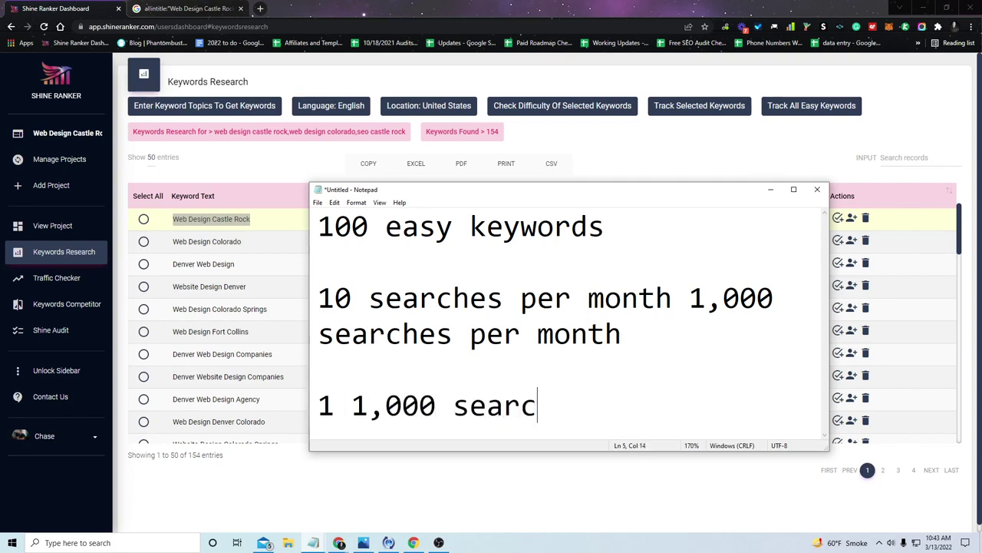
type("h per m,")
type("nth")
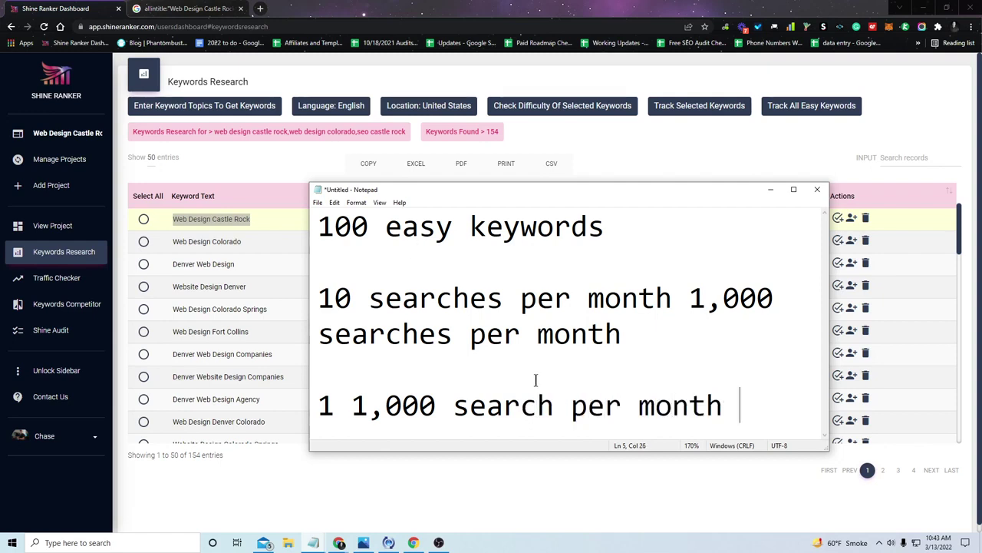
- Highlight the 1,000 search per month note and the 10 searches per month note in turn to compare them
left_click(354, 381)
left_click(503, 405)
left_click_drag(758, 404, 350, 404)
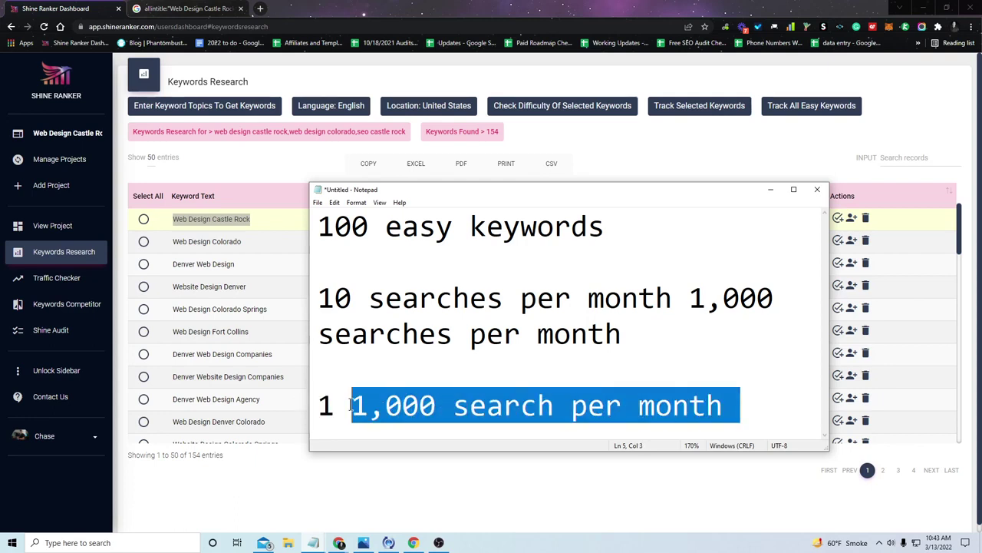
left_click(447, 387)
left_click_drag(622, 334, 264, 288)
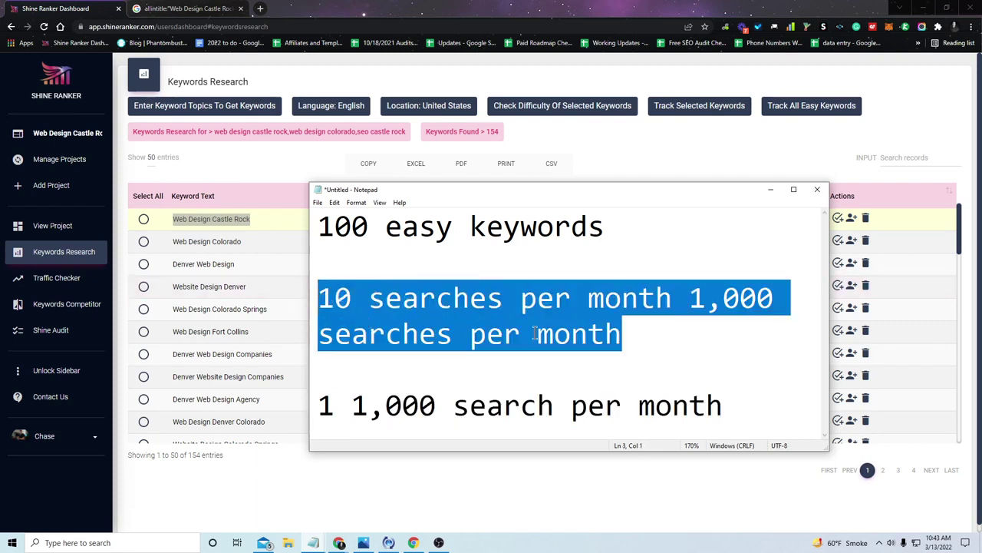
left_click(671, 333)
left_click_drag(768, 305, 673, 283)
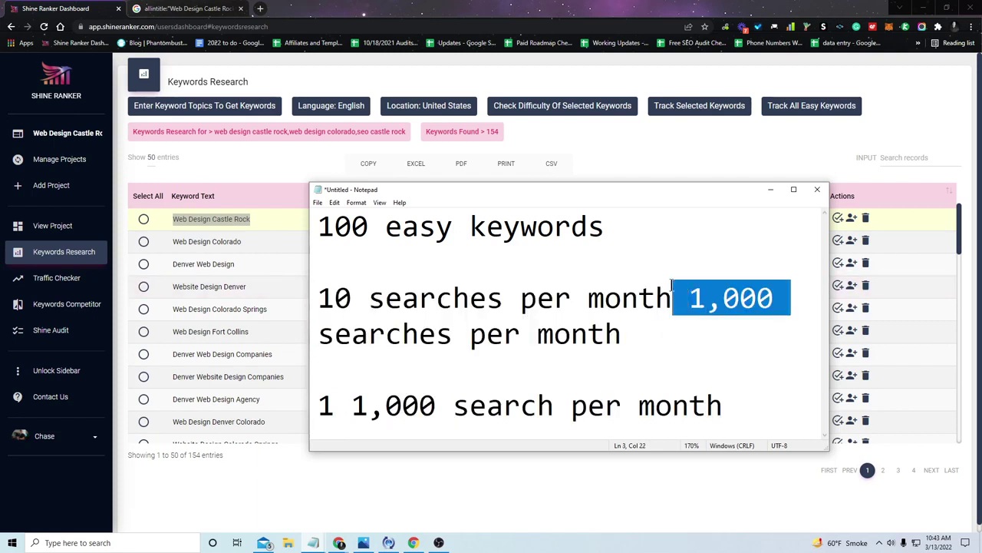
- Highlight part of the 100 easy keywords heading and the 1,000 search per month line in turn to compare them
left_click(403, 297)
left_click_drag(350, 240, 522, 243)
left_click(522, 242)
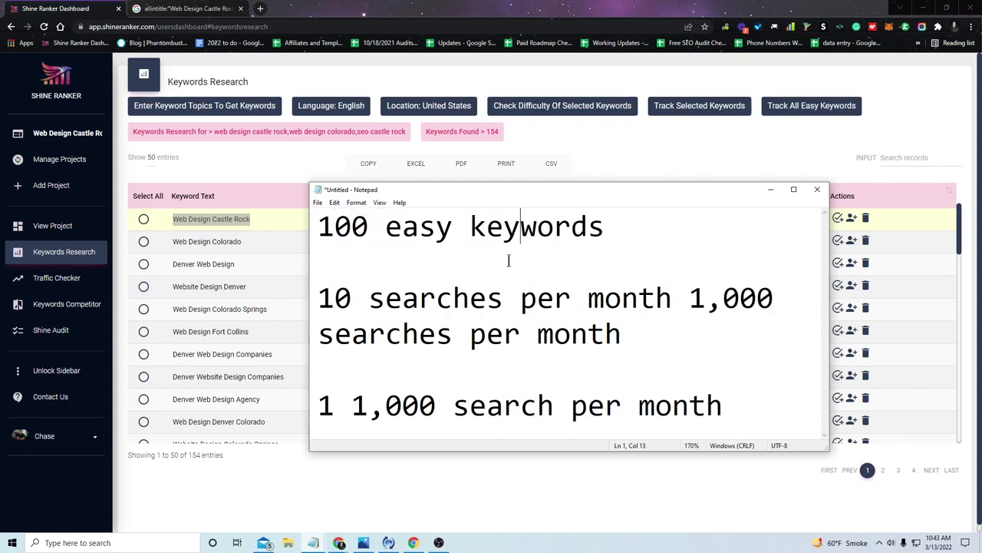
left_click_drag(740, 389, 338, 358)
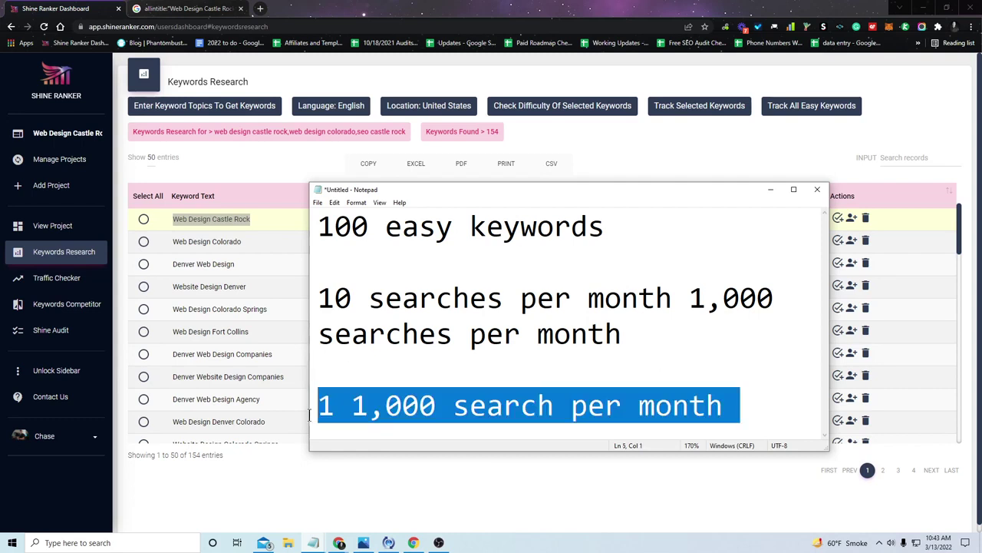
left_click(336, 405)
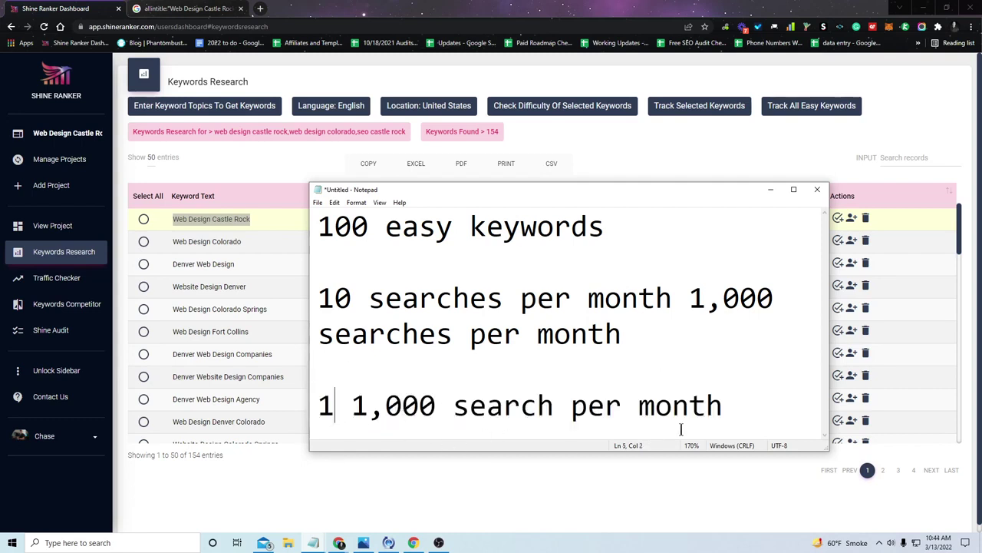
- Bring the Notepad note back in front of the keyword table, narrow its window, and close it
left_click(297, 222)
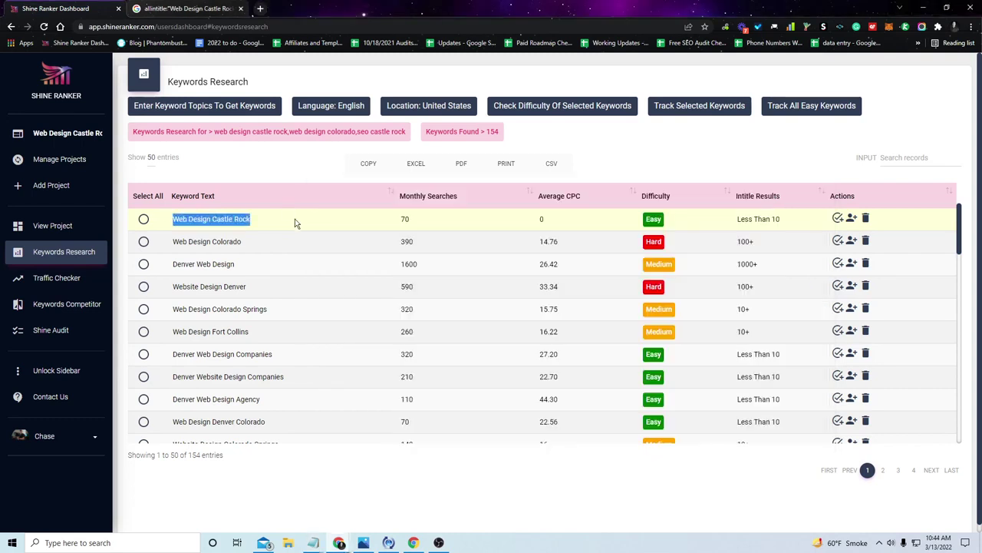
left_click(314, 543)
left_click_drag(309, 216, 642, 322)
left_click(642, 322)
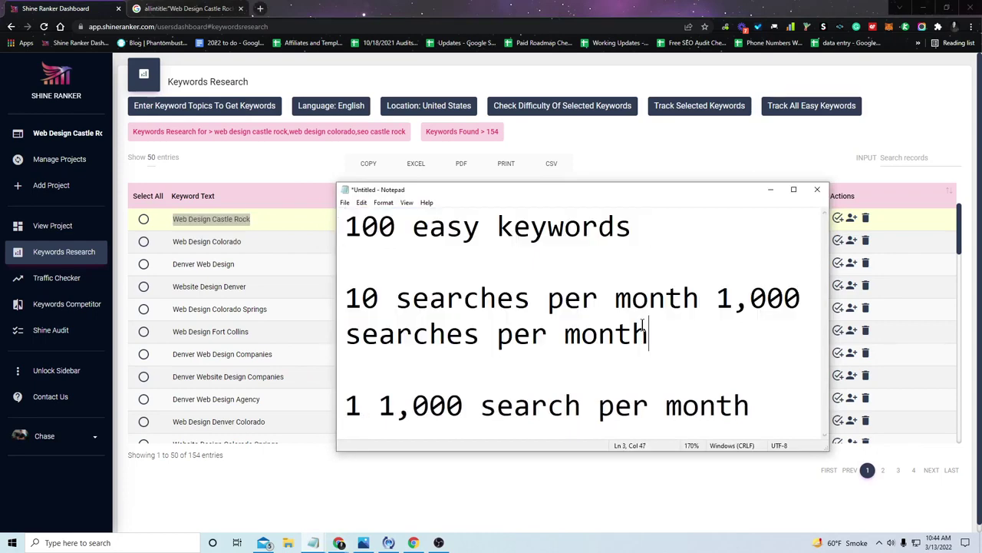
left_click(816, 190)
left_click(508, 271)
- Examine the Google allintitle results for Web Design Castle Rock, comparing the page titles with the exact keyword
key("ctrl+Tab")
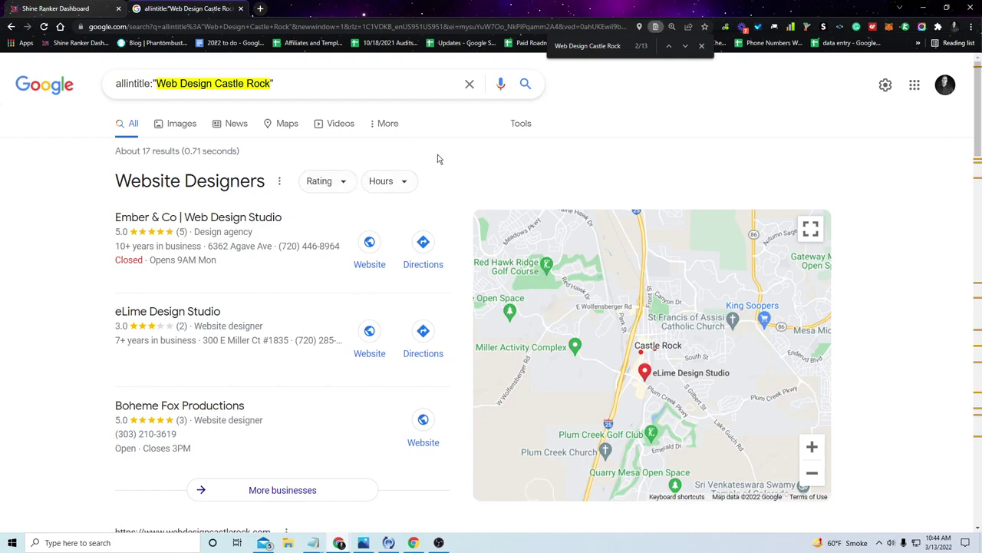
scroll(410, 130, "down", 15)
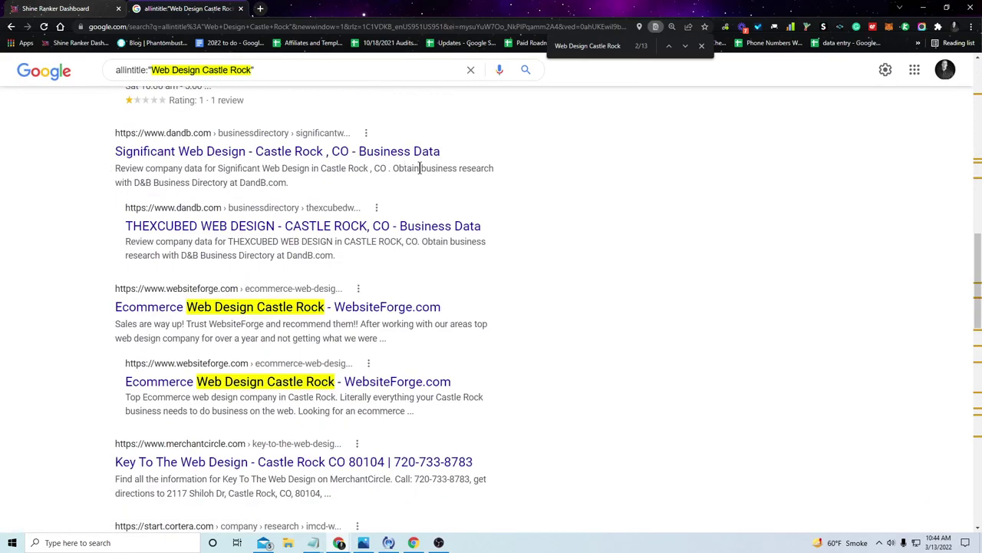
scroll(420, 168, "up", 15)
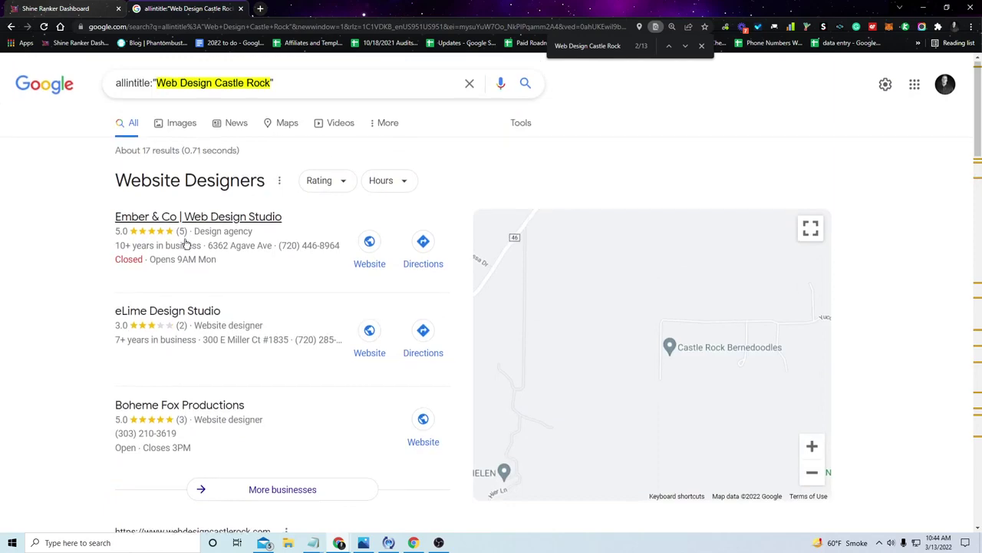
scroll(187, 248, "down", 3)
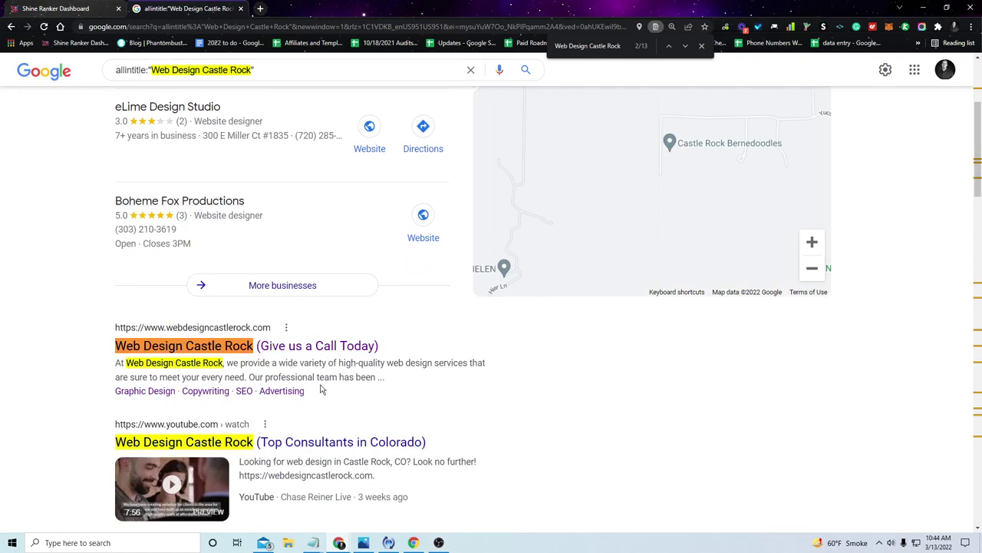
- Return to the Shine Ranker keyword list and highlight an Easy difficulty rating and the keyword Denver Web Design Agency
left_click(88, 8)
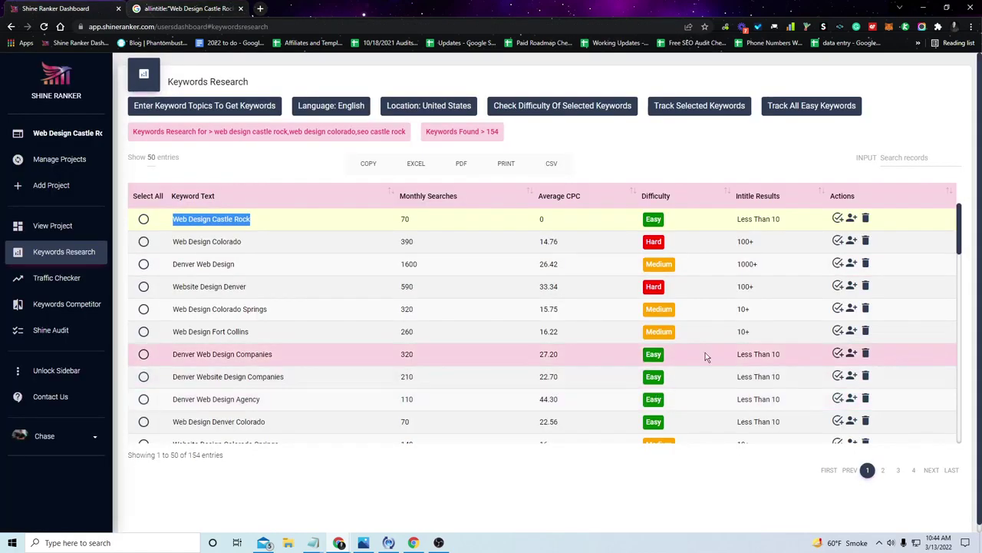
left_click_drag(670, 360, 678, 367)
left_click(678, 368)
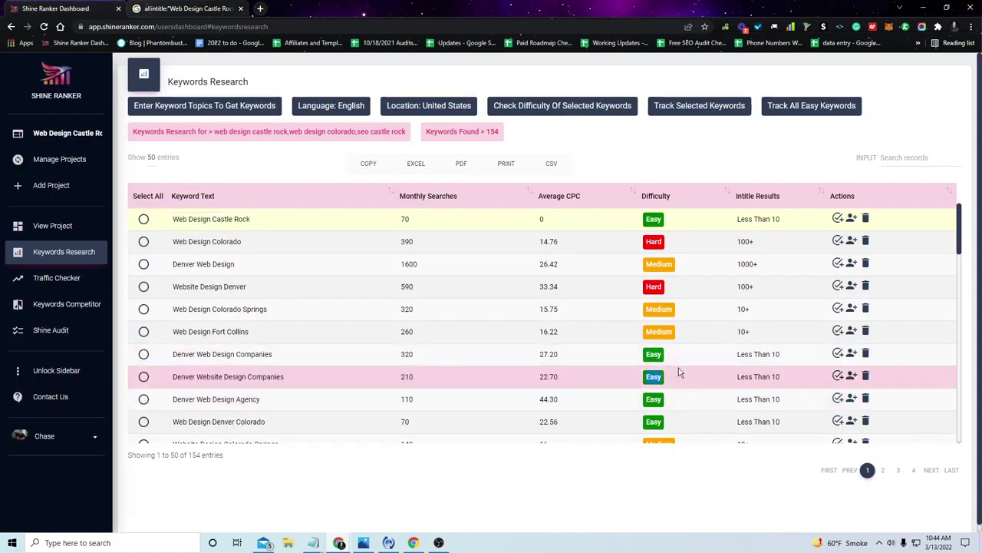
left_click(679, 374)
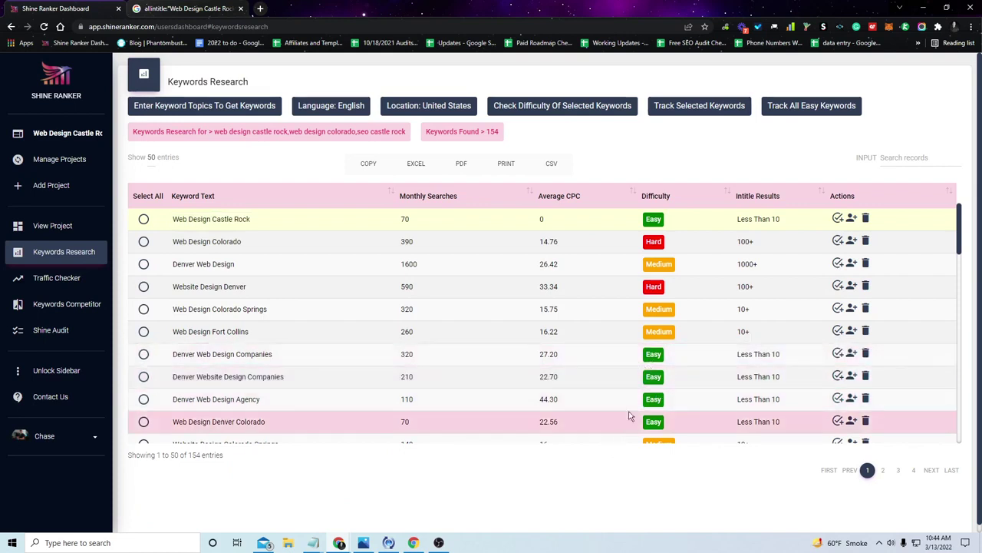
triple_click(188, 402)
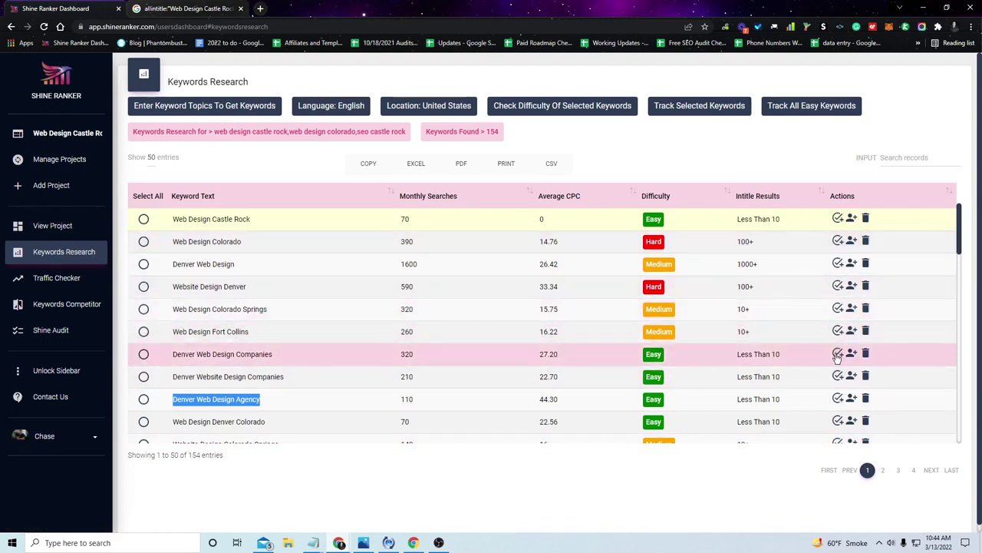
- Select all keywords on the first results page and track all easy keywords from the research list
left_click(159, 198)
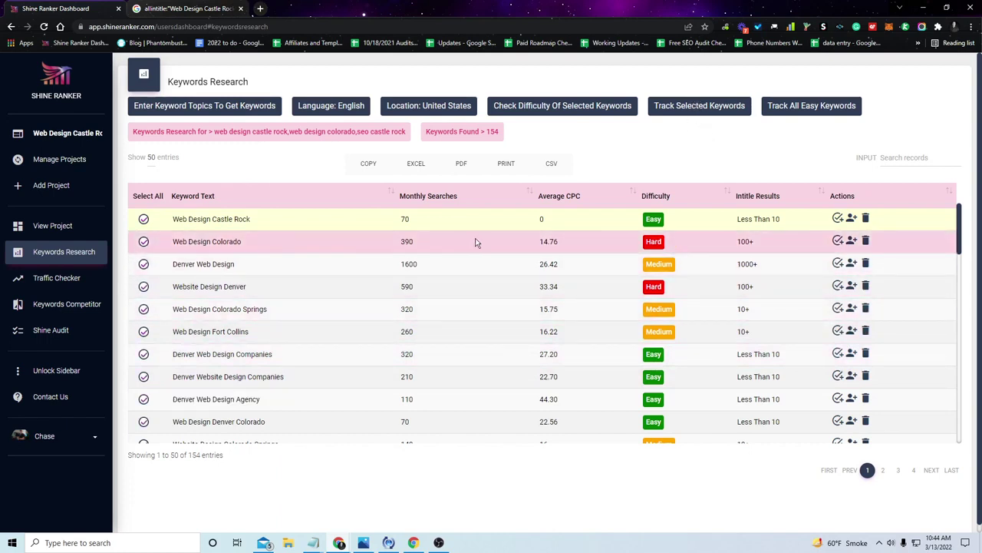
left_click(794, 113)
scroll(476, 353, "down", 8)
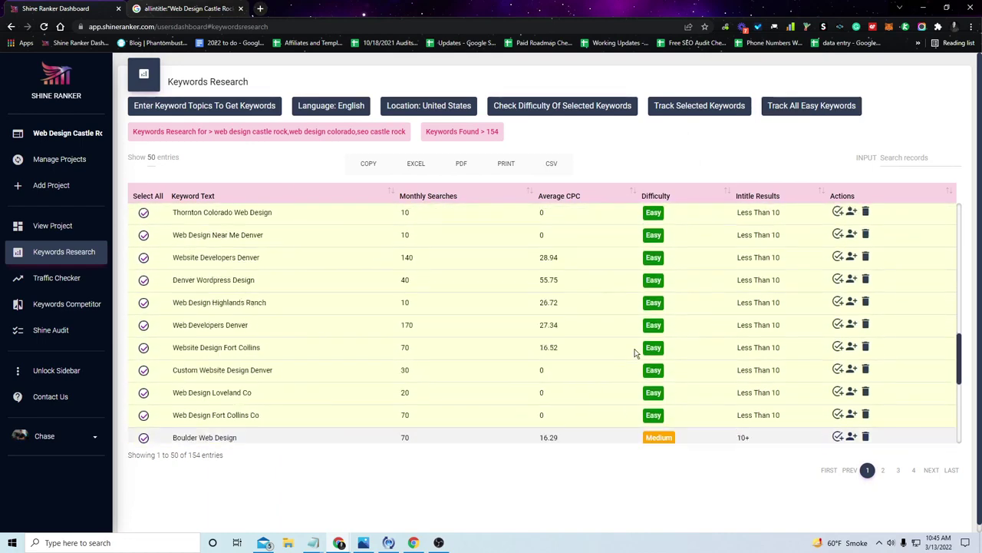
scroll(563, 359, "down", 3)
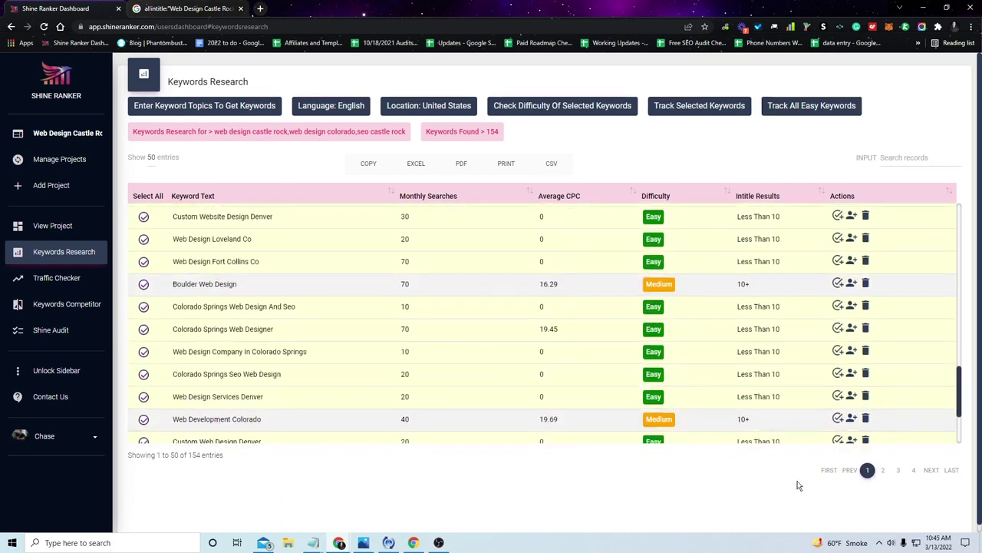
- Check pages 2 and 3 of the keyword results for the easy keywords marked as tracked
left_click(883, 470)
left_click(898, 470)
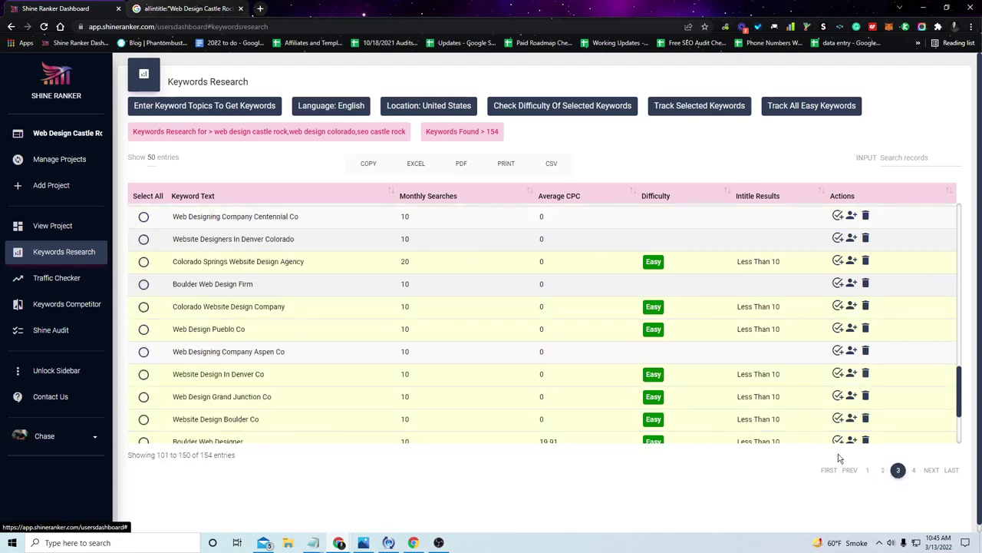
scroll(643, 396, "up", 3)
scroll(643, 396, "down", 2)
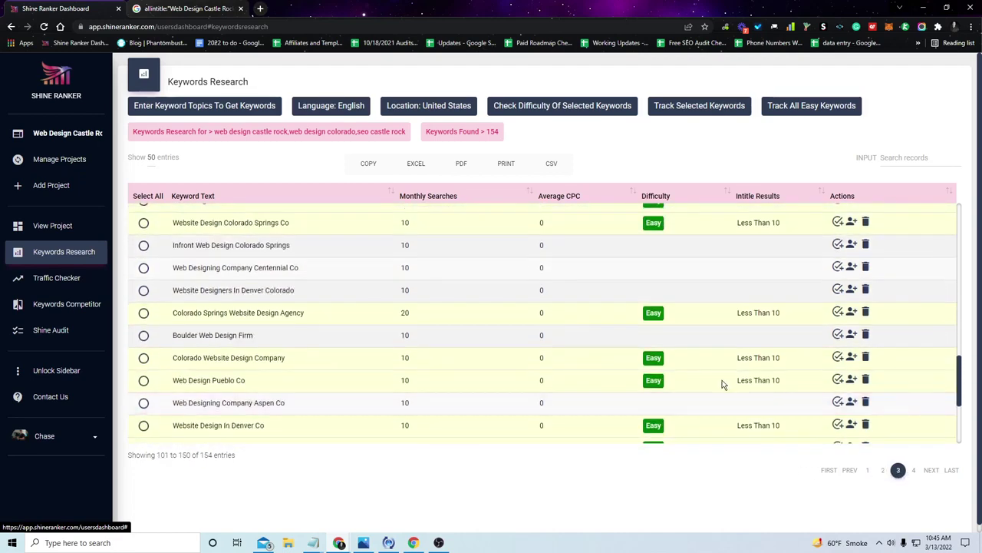
scroll(319, 320, "up", 5)
- Open the project's Keywords Tracker Dashboard and look through the full list of tracked easy keywords
left_click(43, 230)
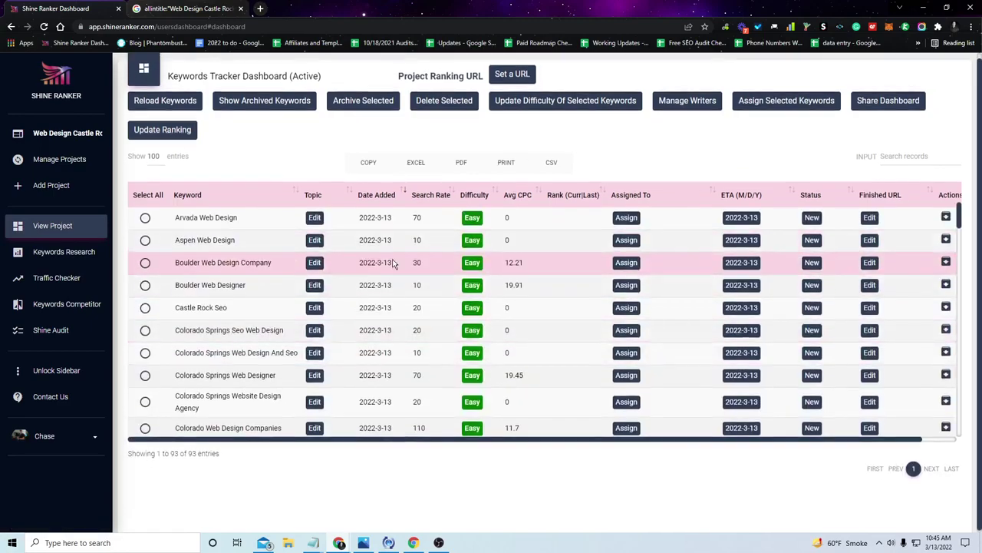
scroll(399, 261, "down", 5)
scroll(416, 264, "down", 10)
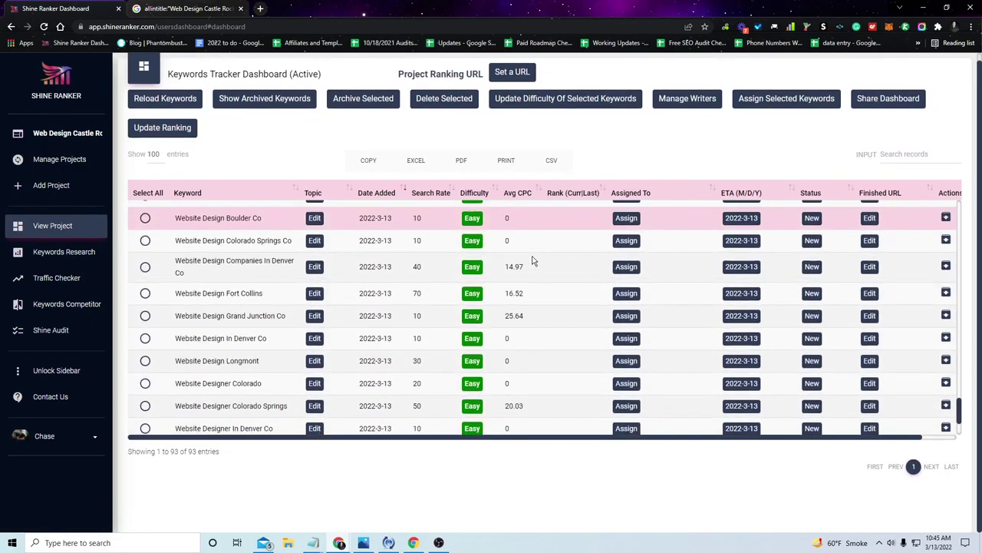
scroll(533, 257, "up", 12)
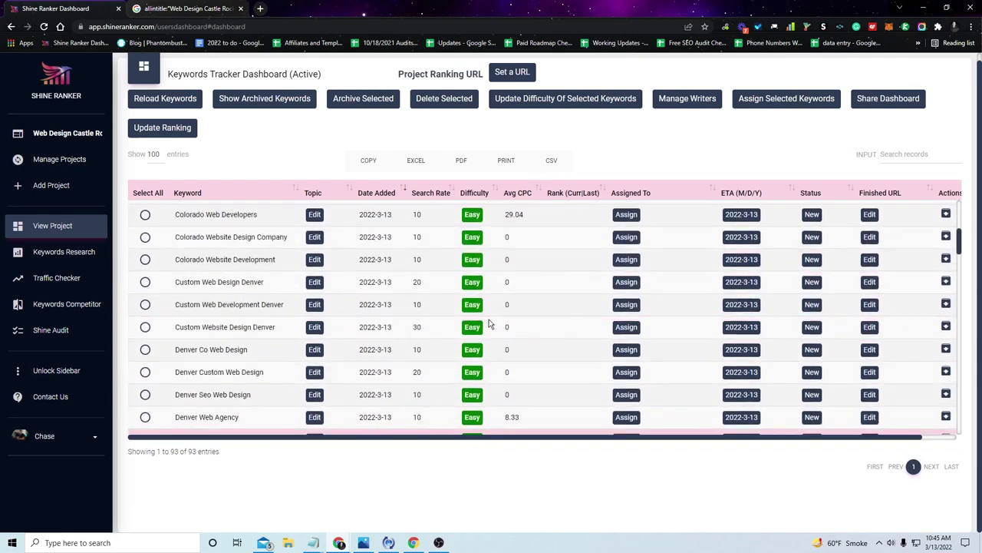
scroll(384, 345, "up", 5)
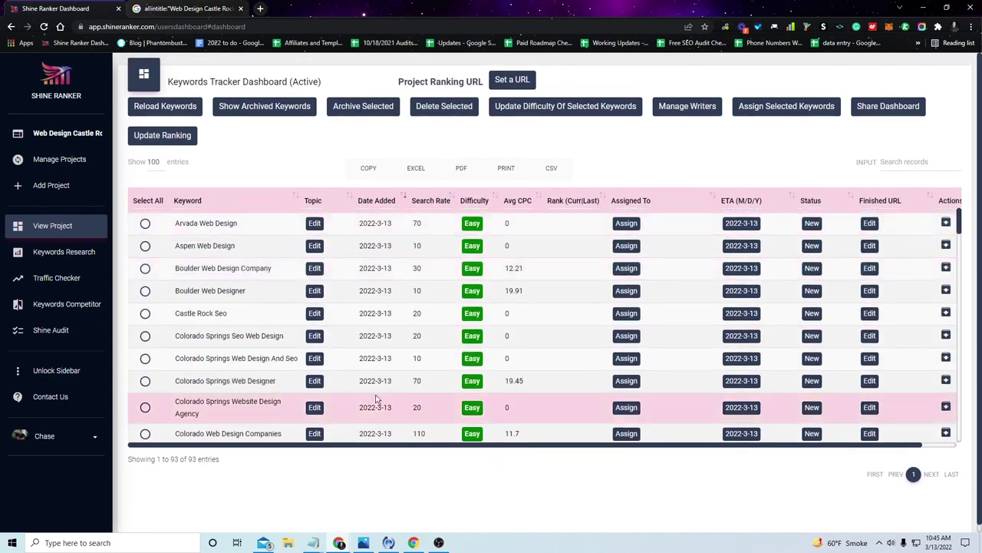